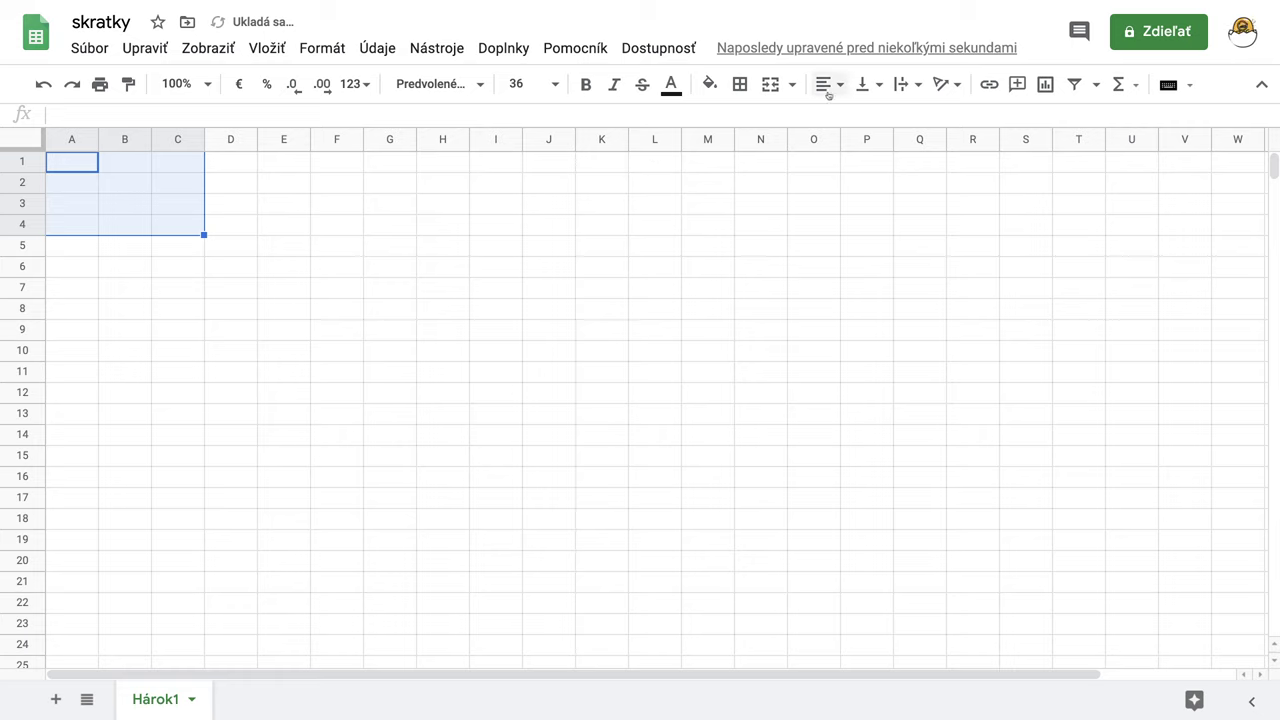
- Align the selected range A1:C4 to the centre horizontally and to the middle vertically
click(826, 84)
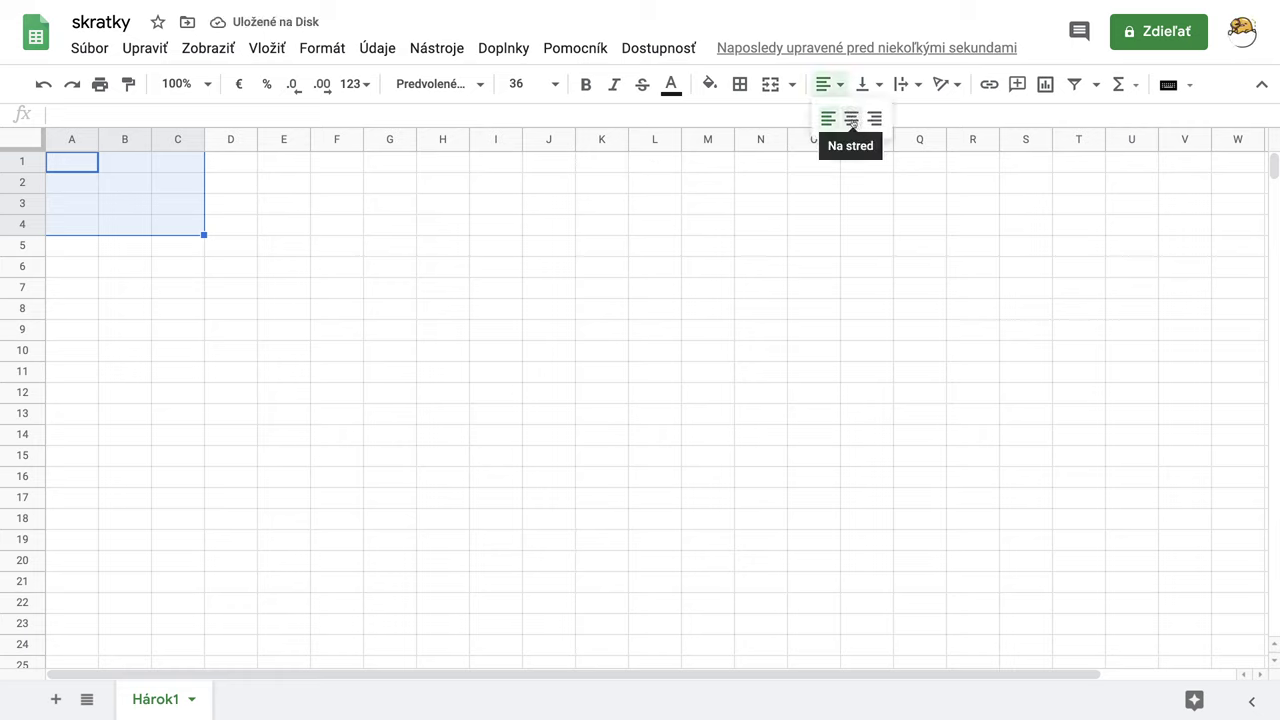
click(851, 119)
click(879, 84)
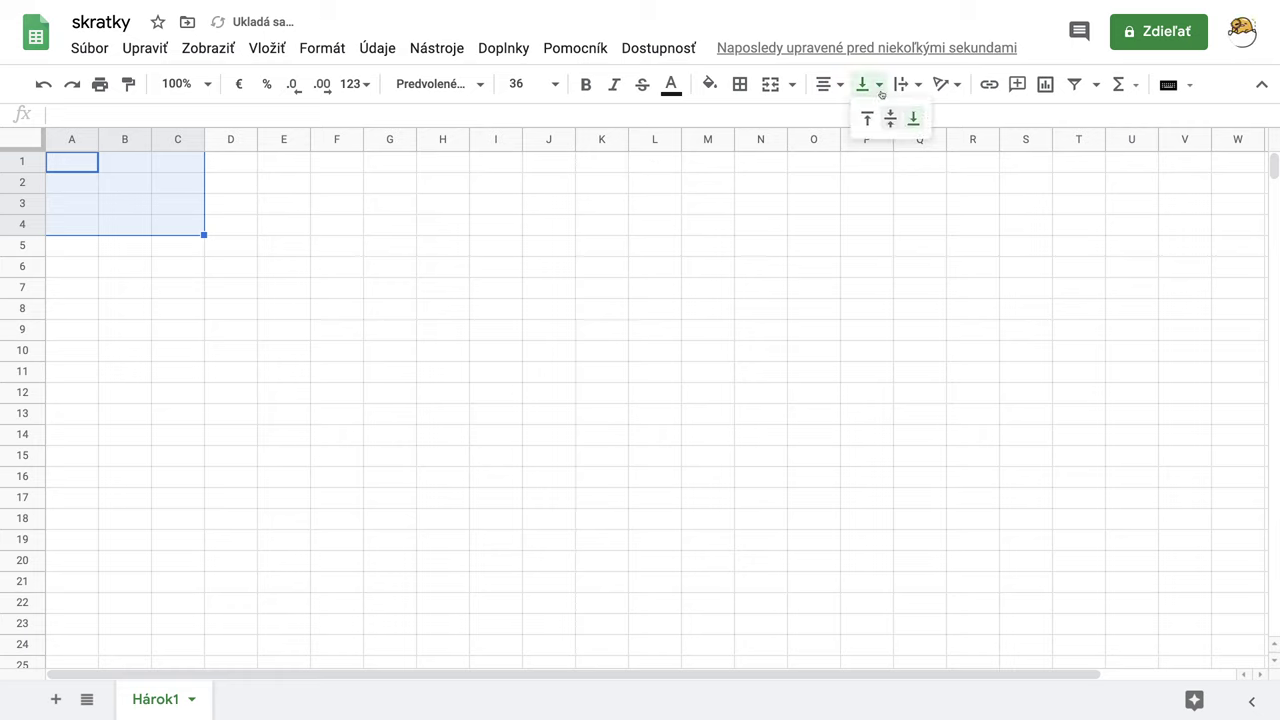
click(891, 119)
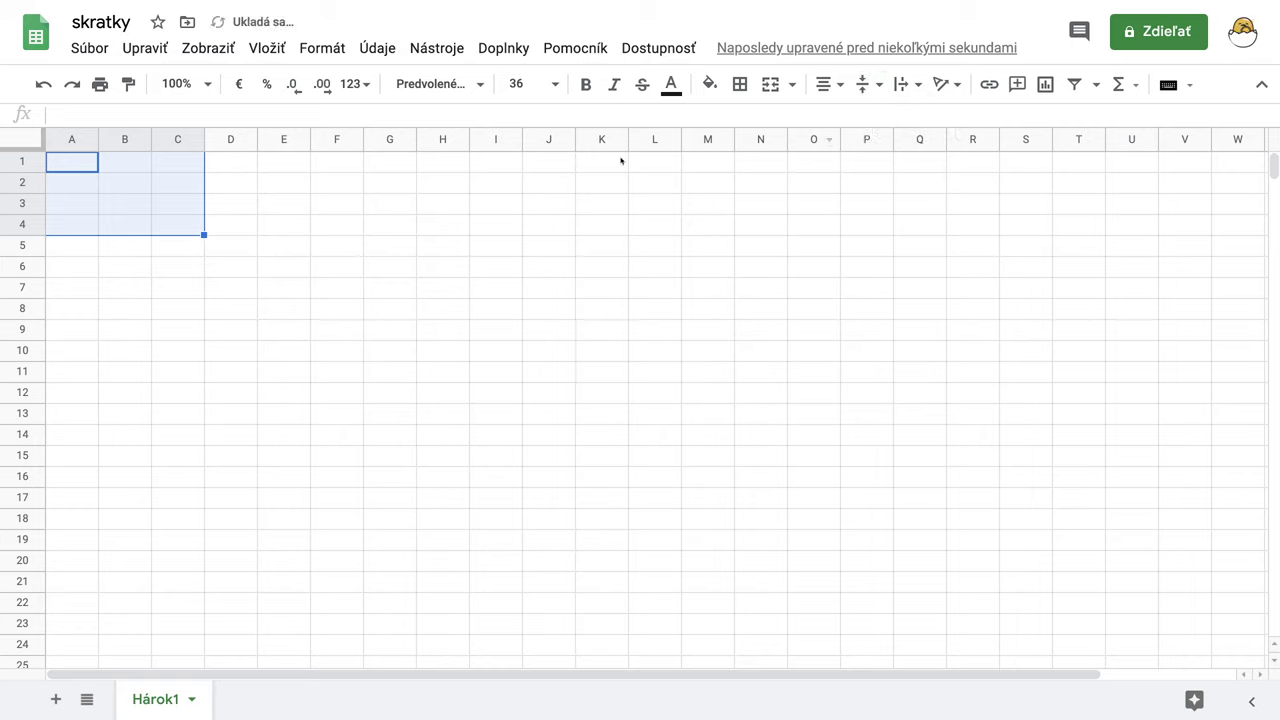
- Insert the brown bear face emoji from the animals and nature set into cell A1
click(68, 168)
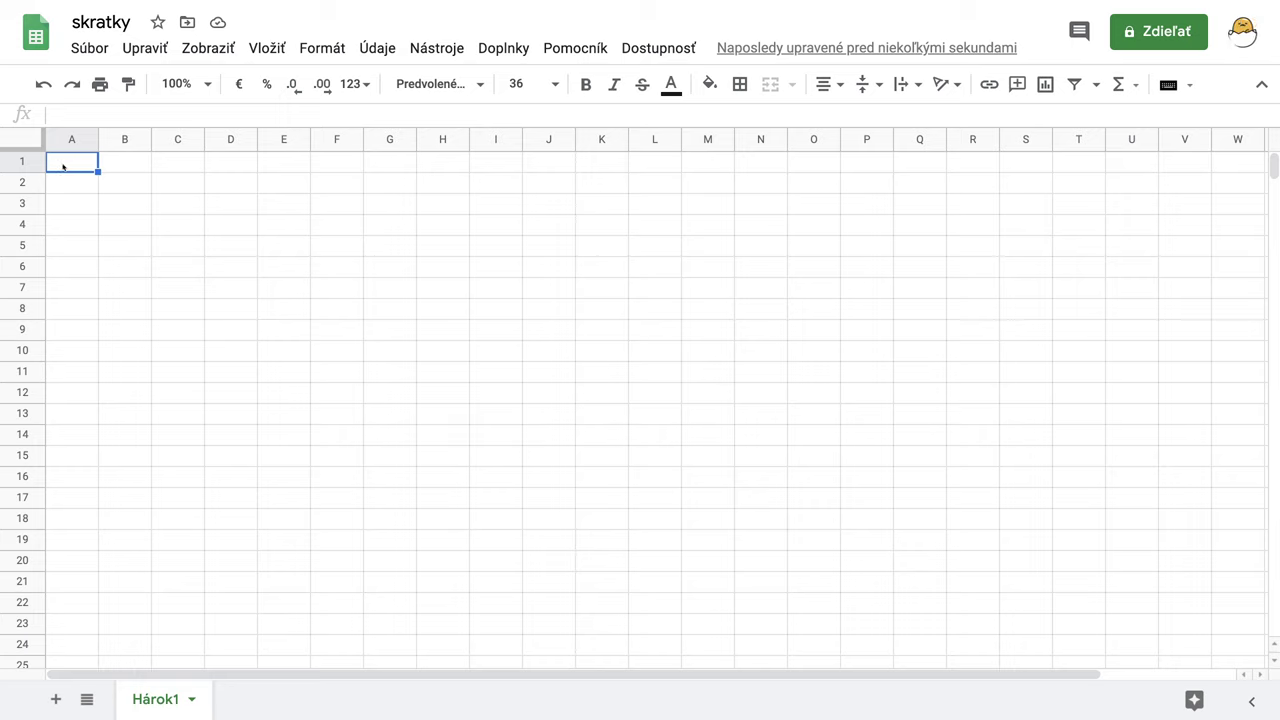
double_click(63, 167)
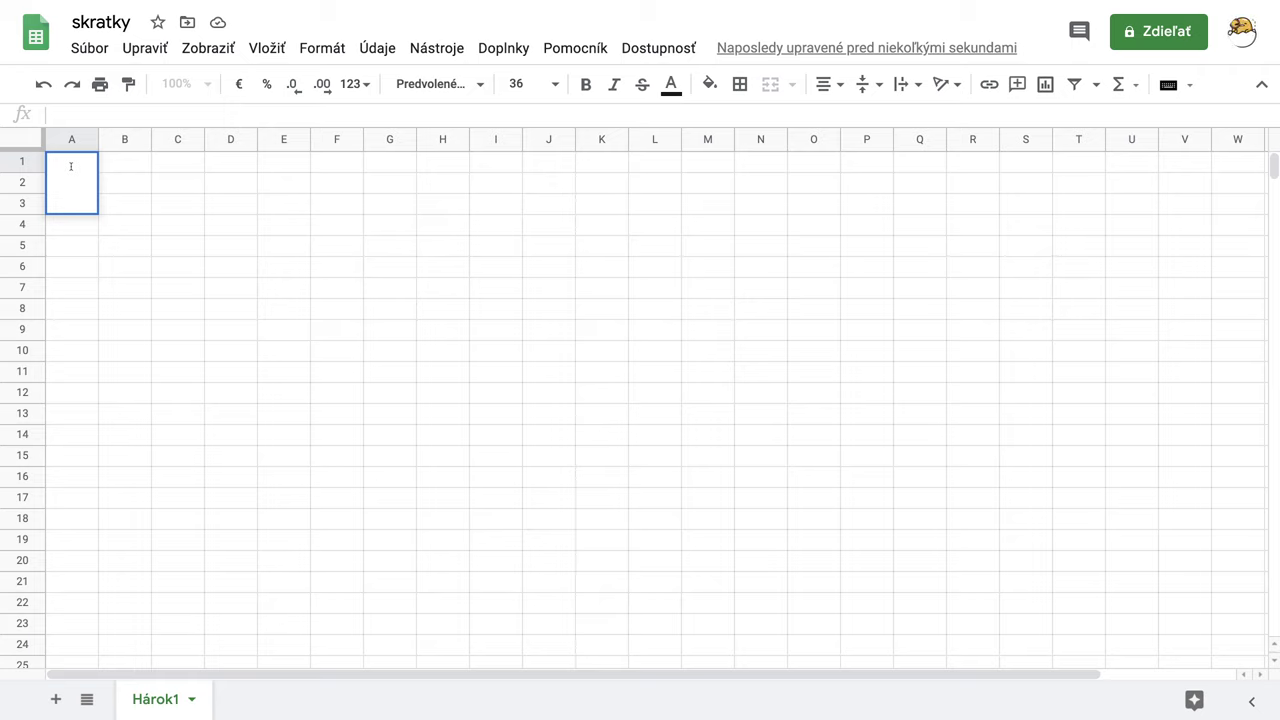
key(ctrl+super+space)
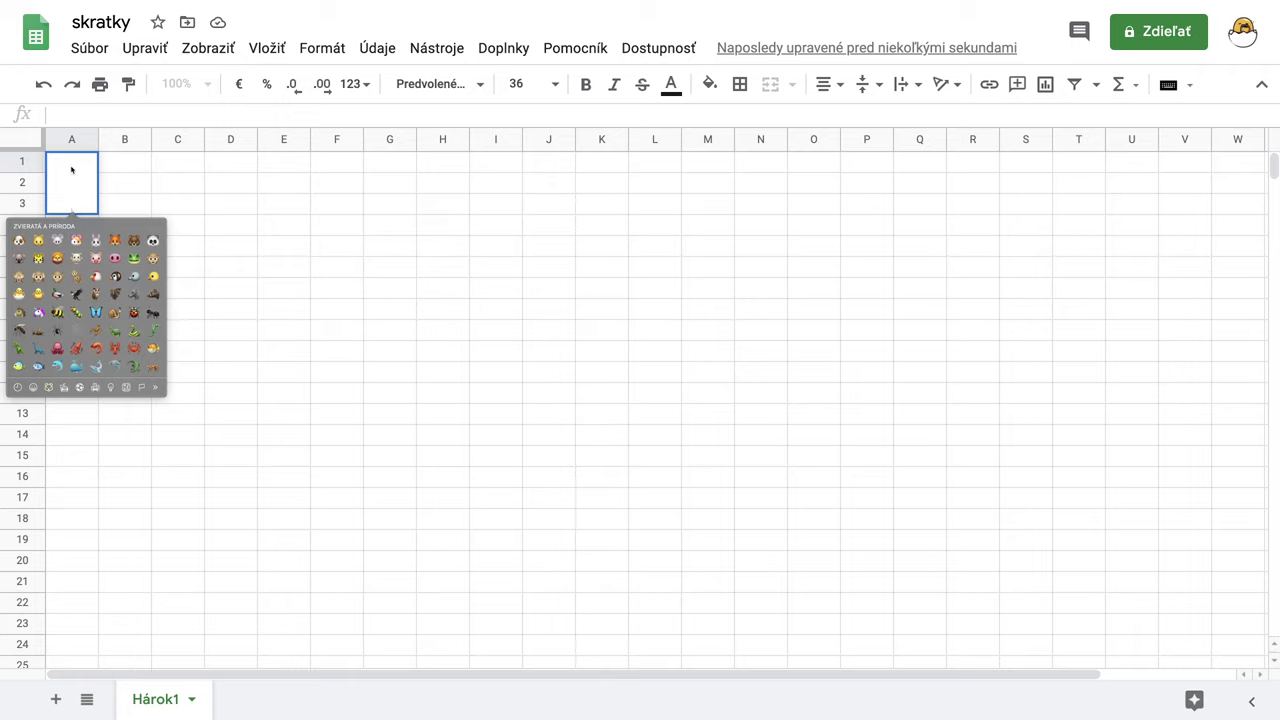
click(134, 242)
key(Return)
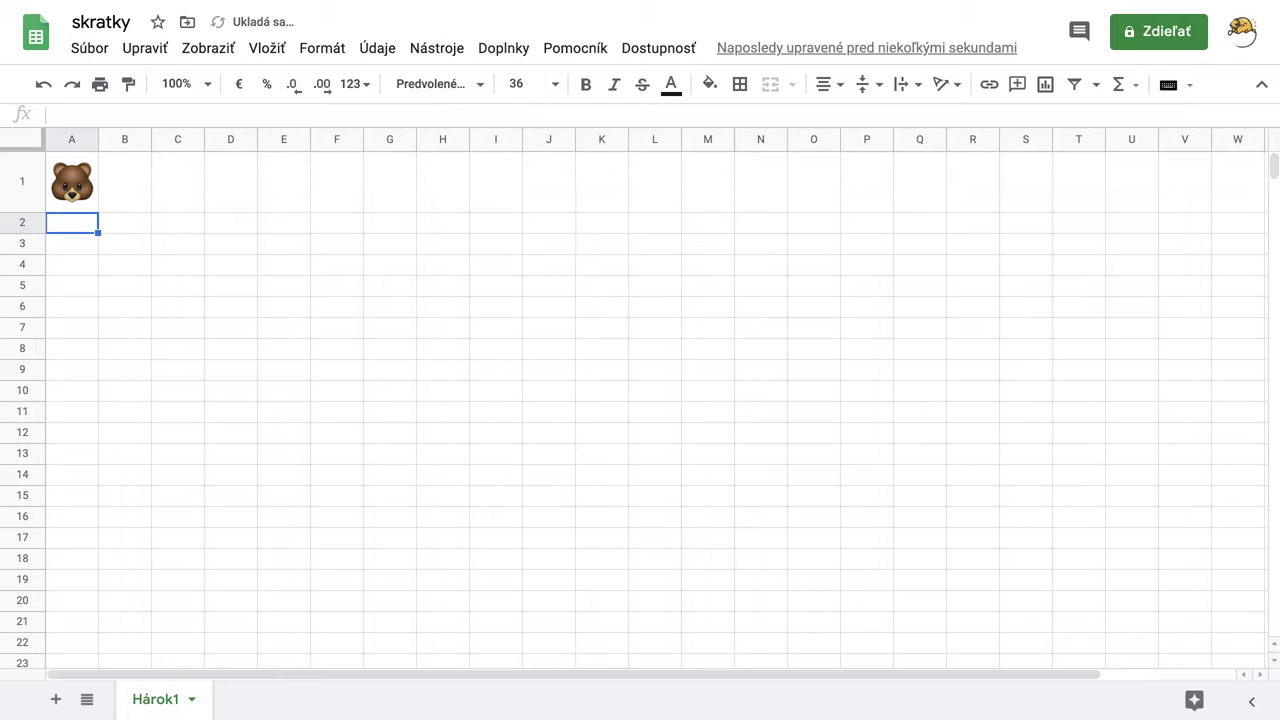
- Insert the green frog face emoji into cell B1, beside the bear
click(131, 197)
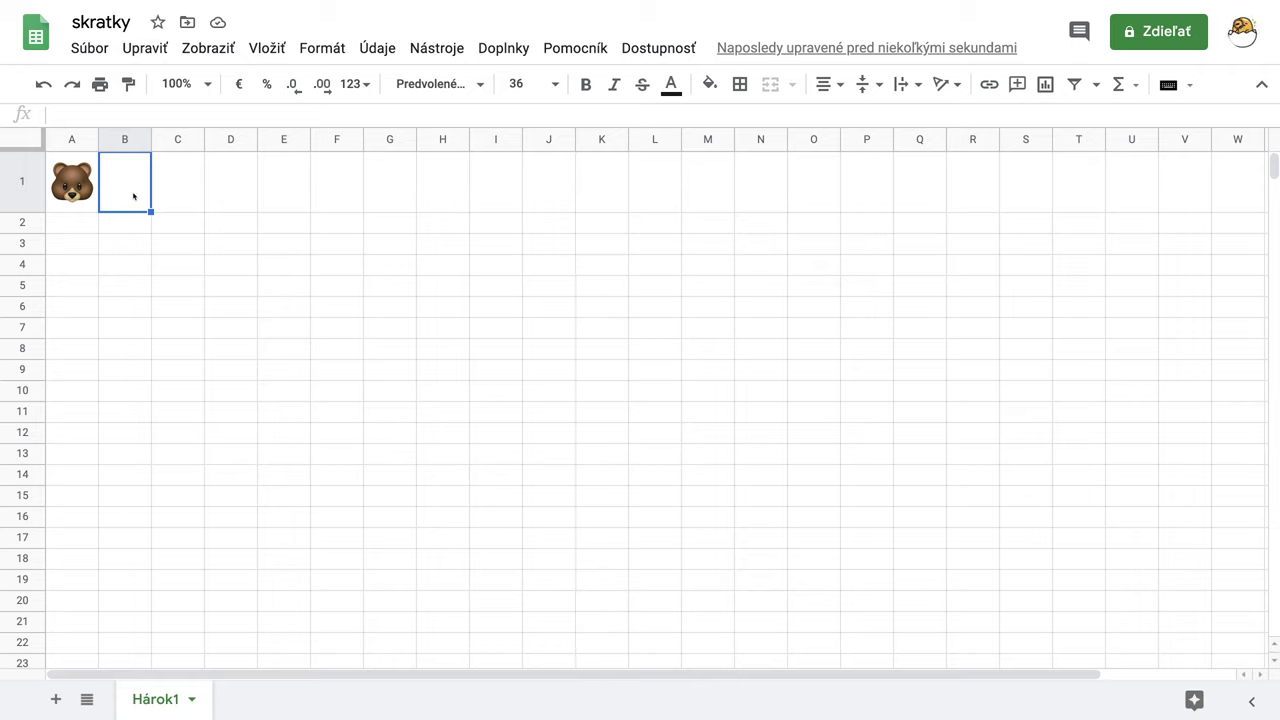
double_click(134, 197)
key(ctrl+super+space)
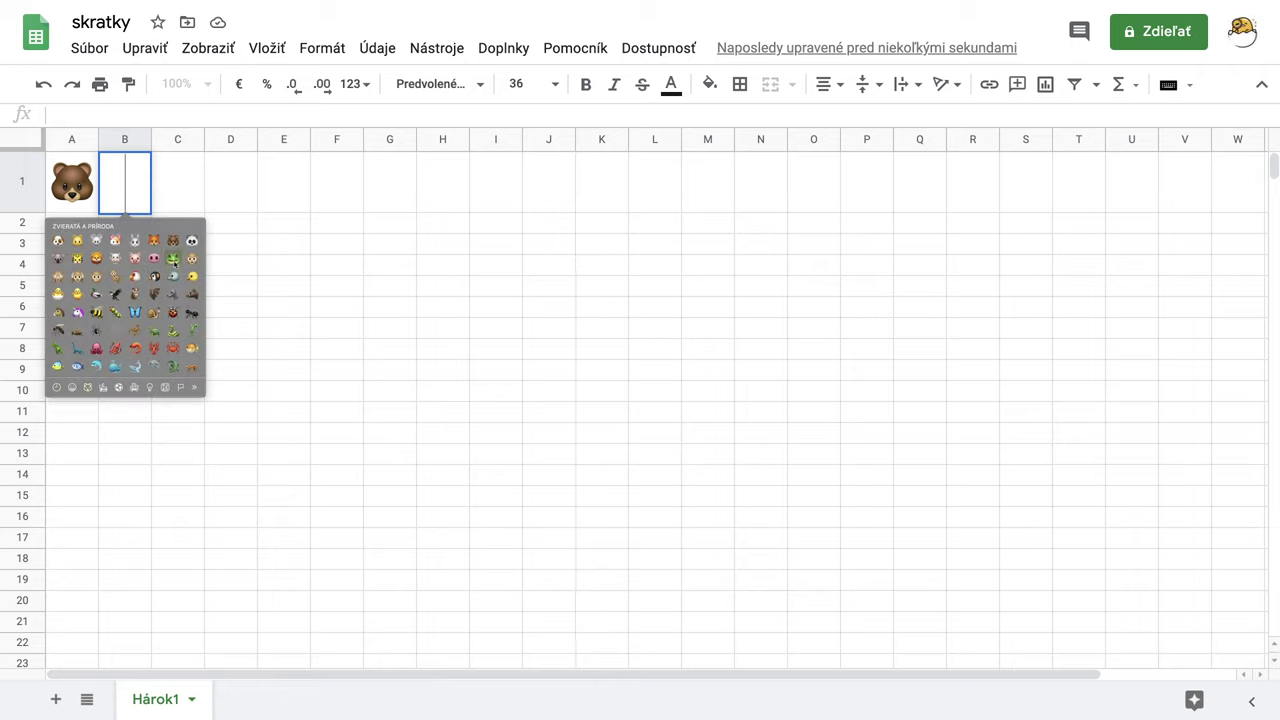
click(173, 259)
key(Return)
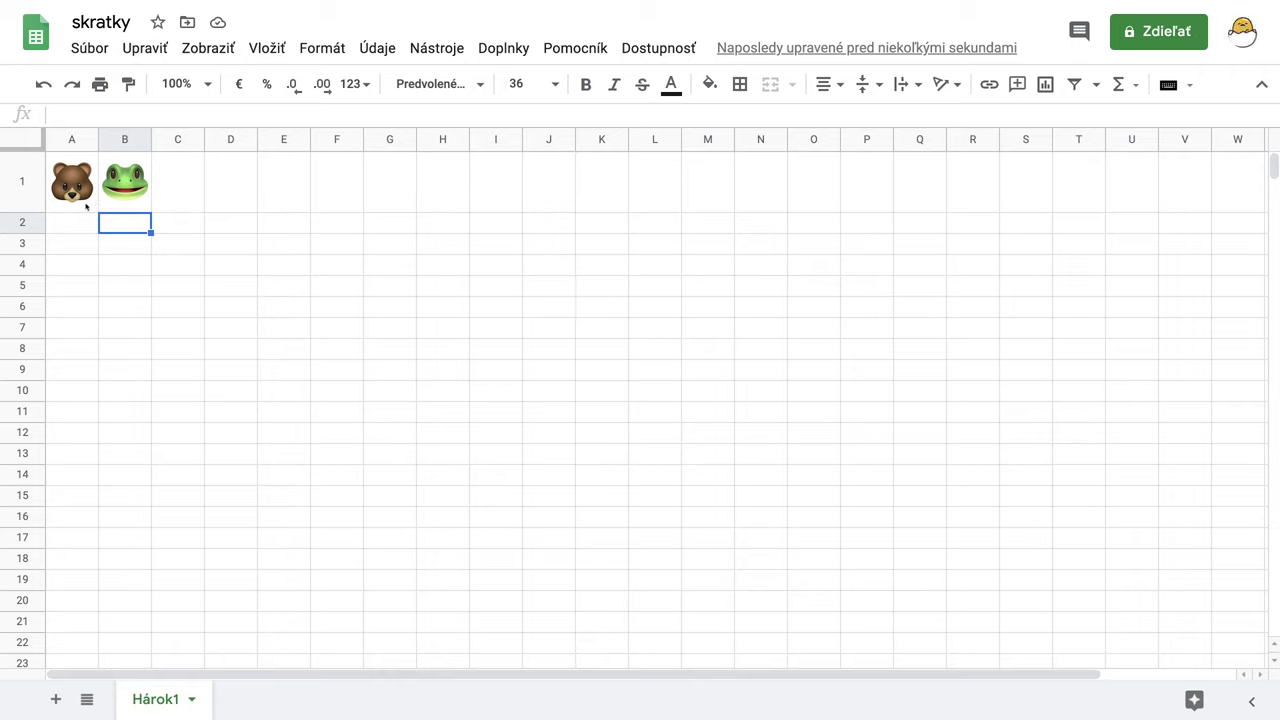
click(86, 207)
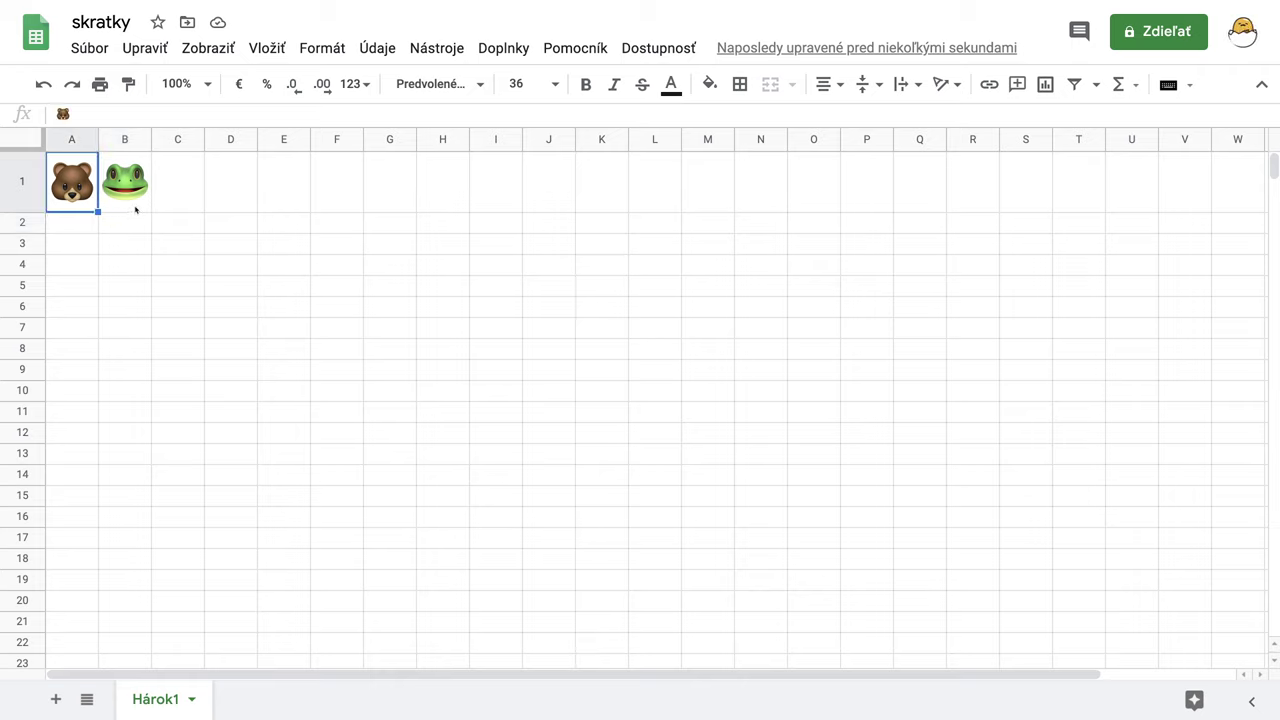
click(135, 209)
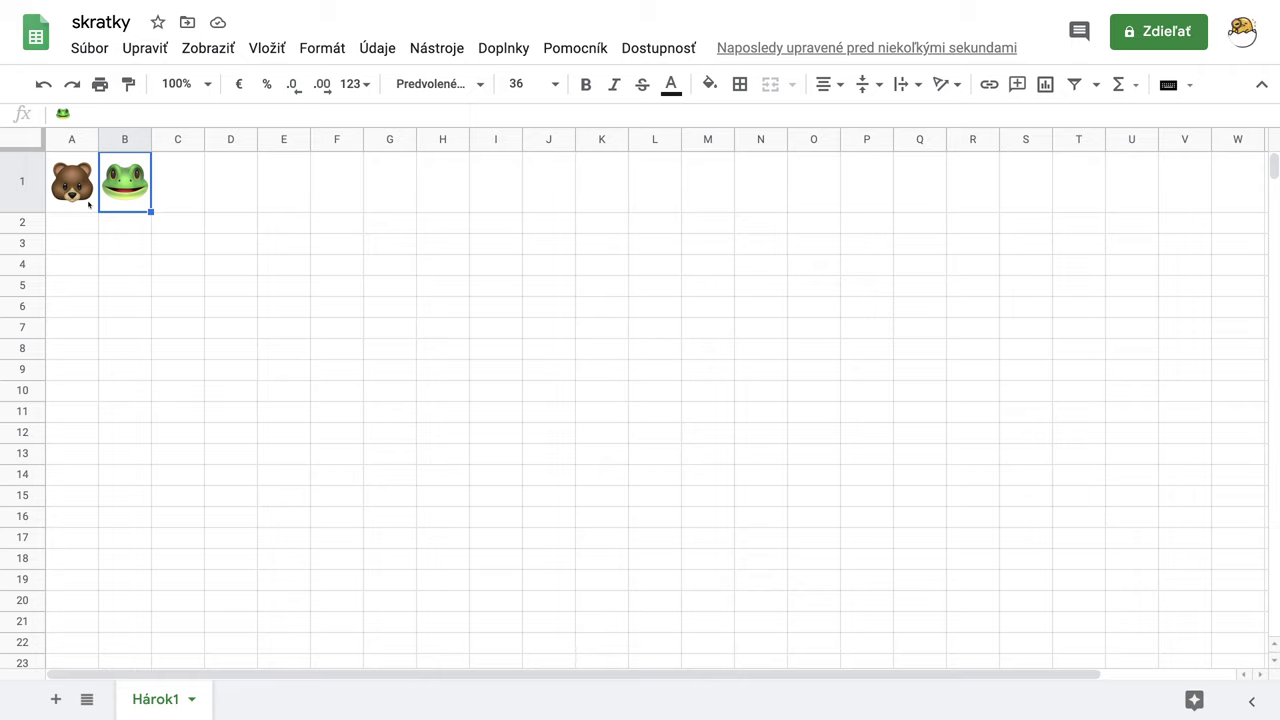
click(87, 205)
click(118, 207)
- Insert the dog face emoji into cell A2, below the bear
click(73, 228)
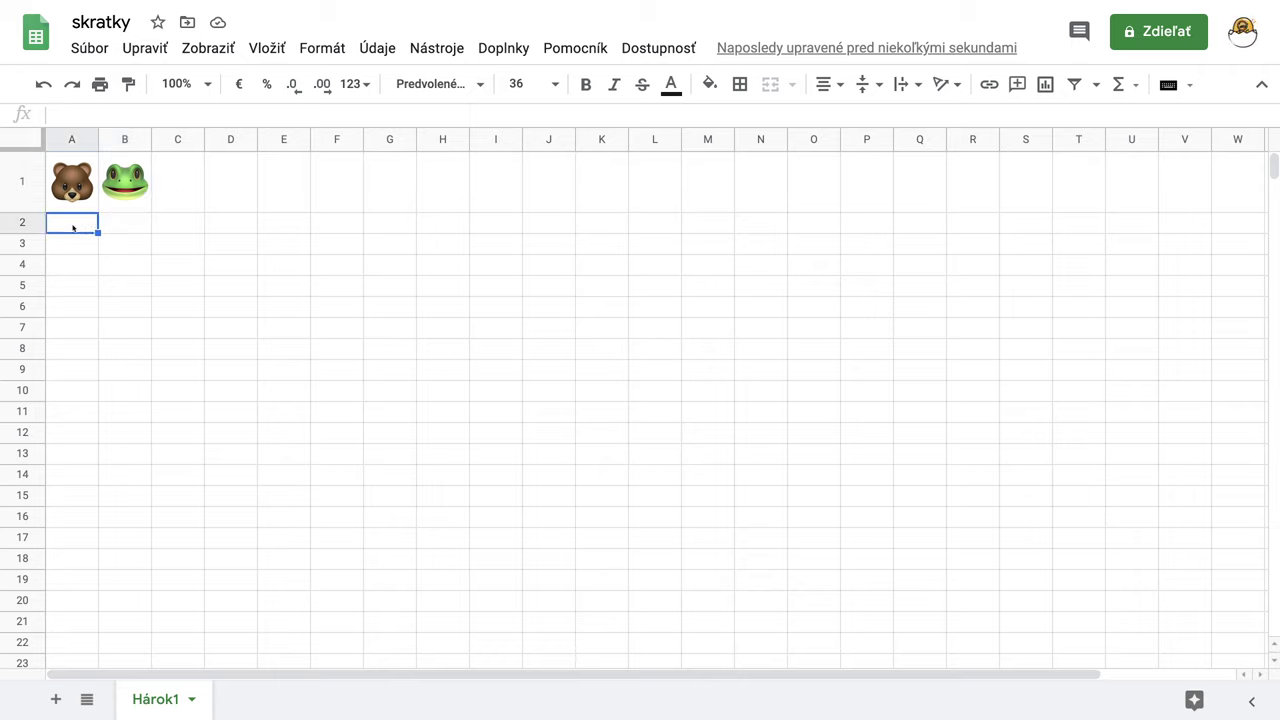
key(Return)
key(ctrl+super+space)
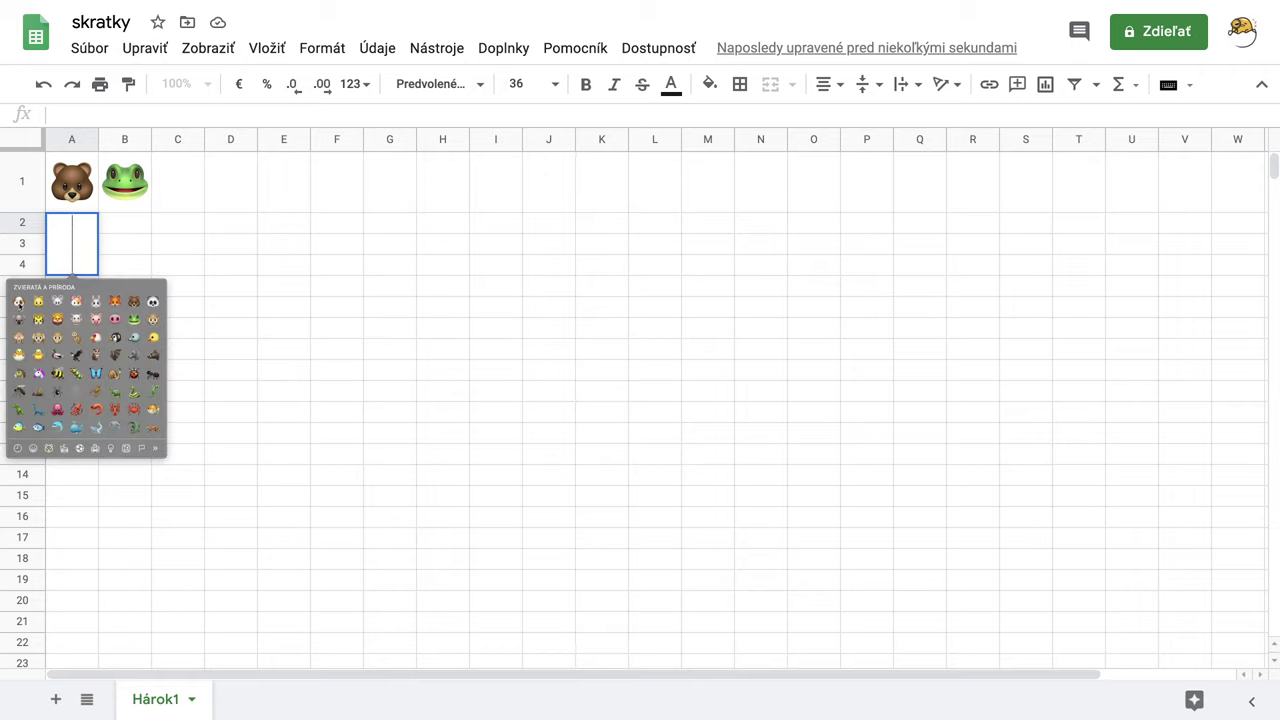
click(18, 302)
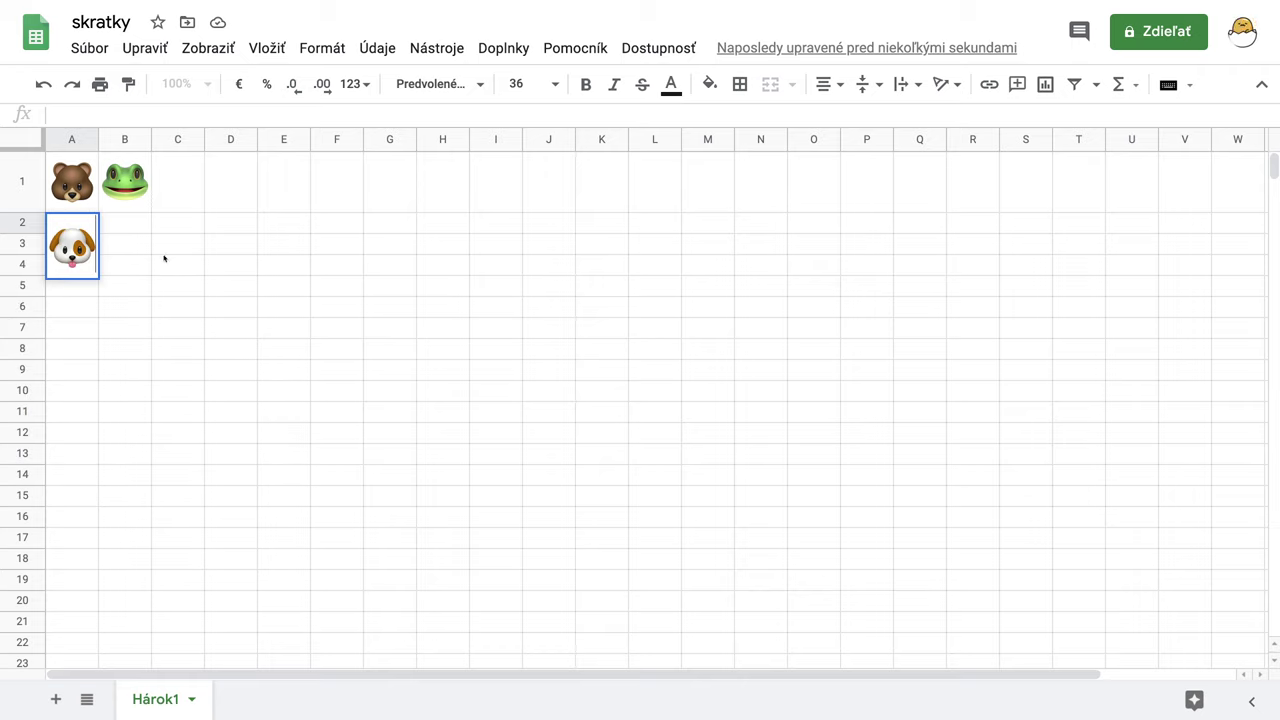
key(Return)
- Insert the frog face emoji into cell B2, beside the dog
click(133, 252)
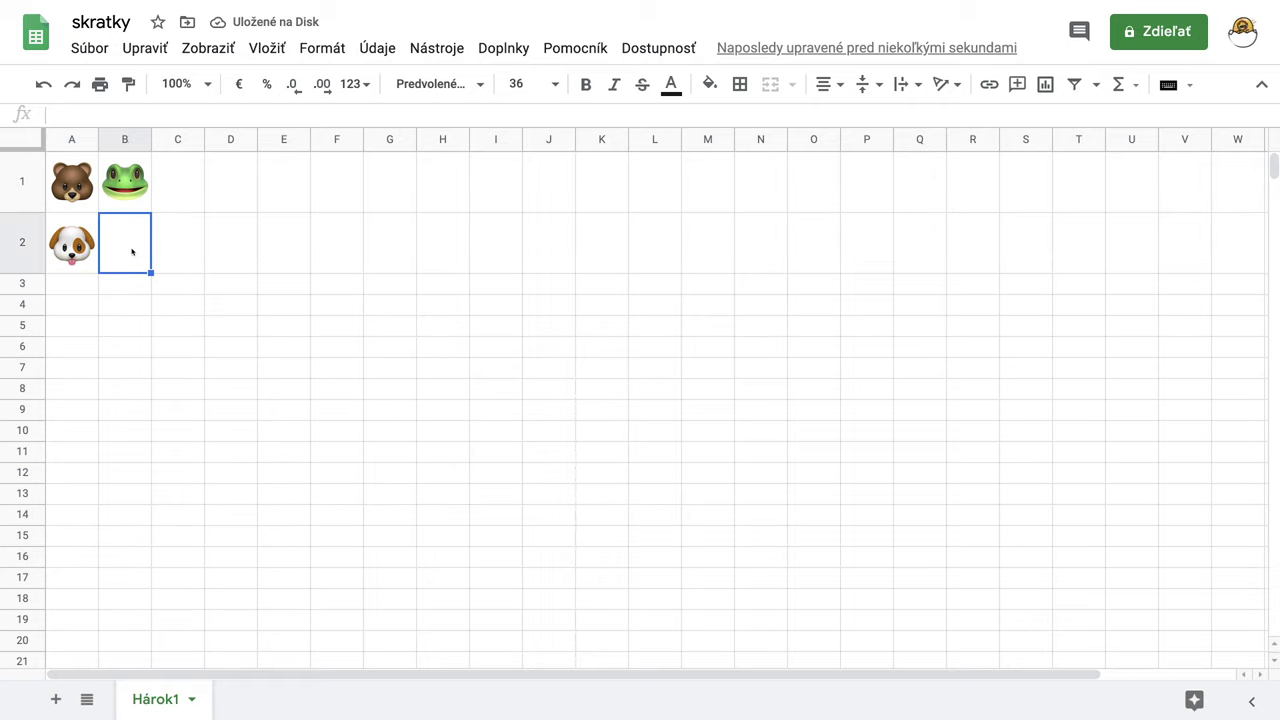
key(Return)
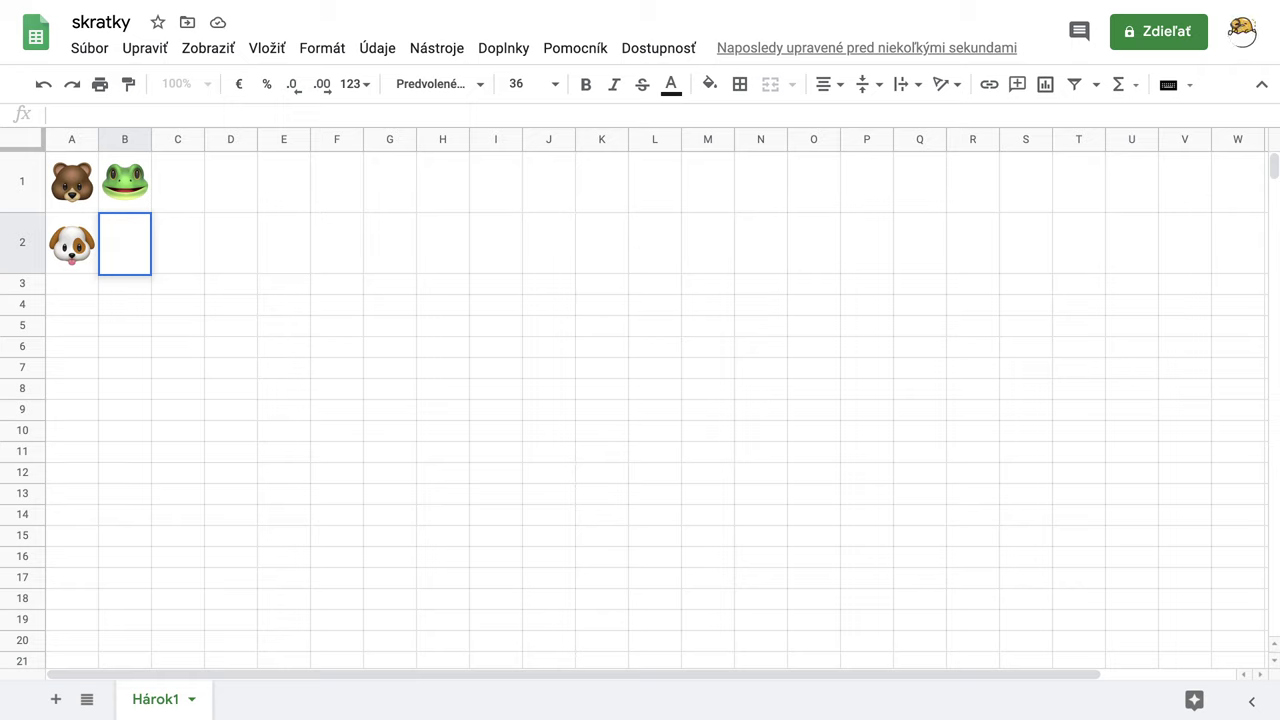
key(ctrl+super+space)
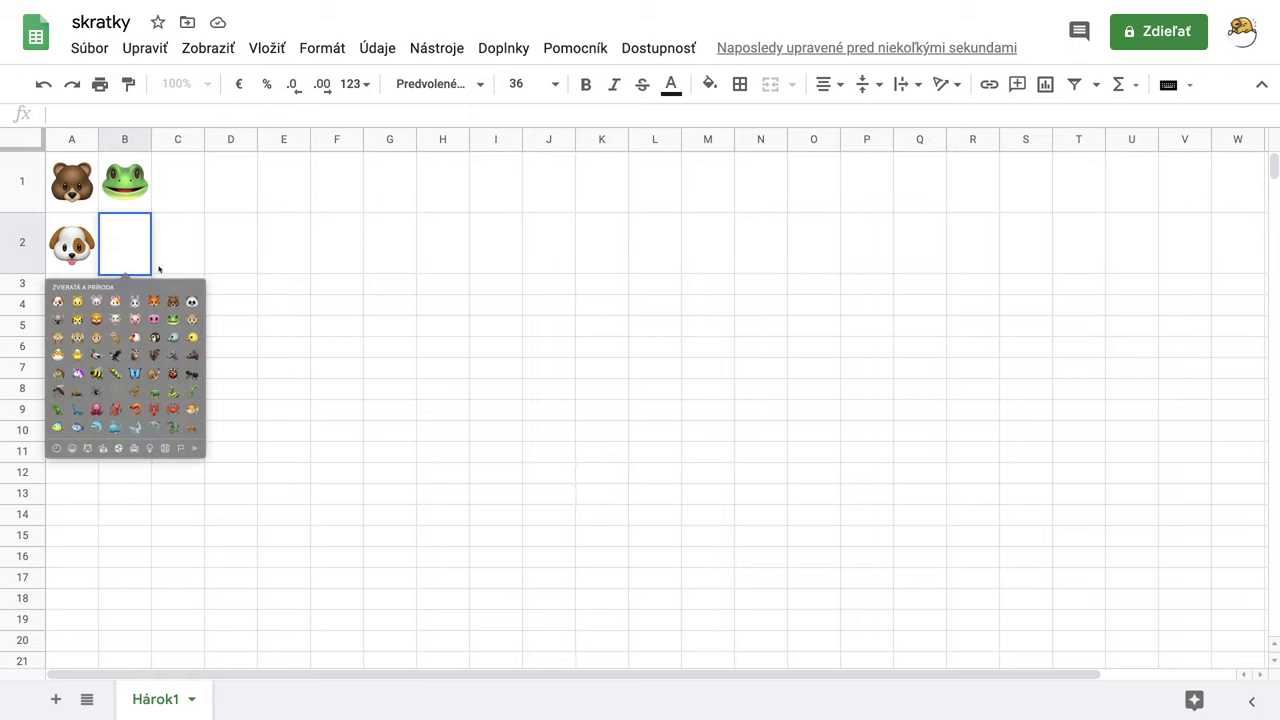
click(173, 319)
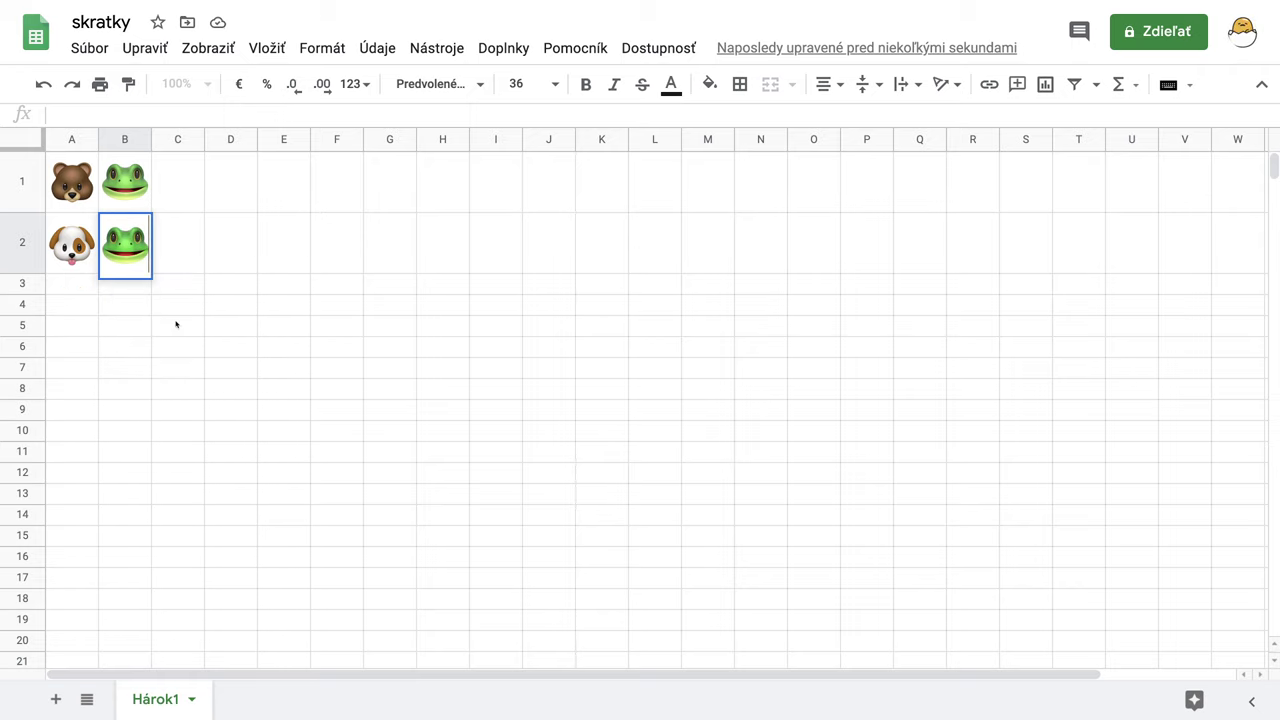
key(Return)
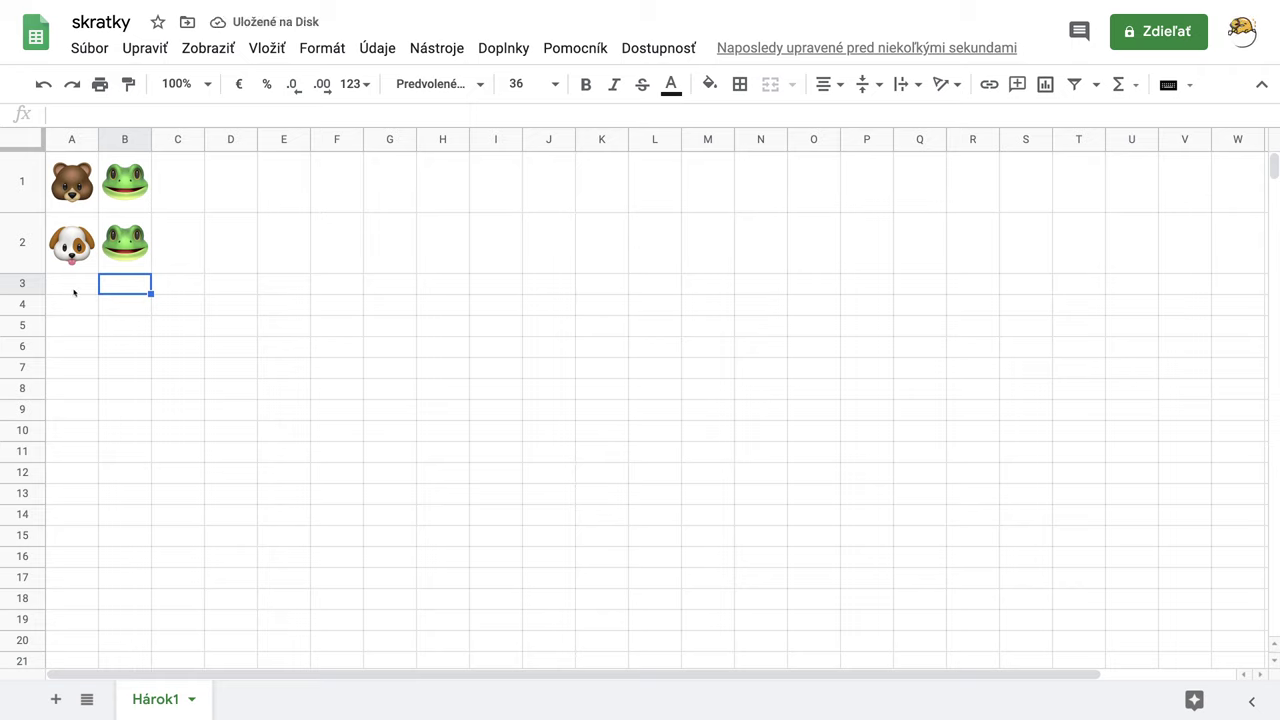
- Insert the bear face emoji into cell A3, below the dog
click(74, 291)
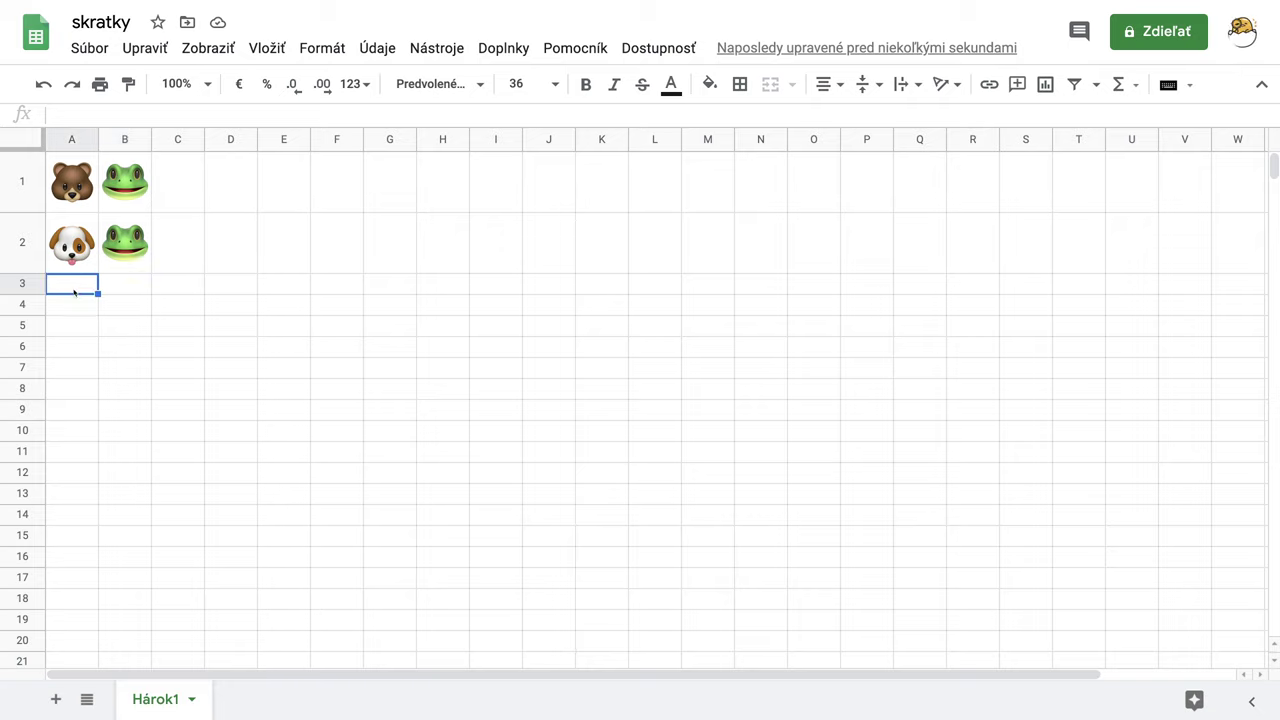
key(Return)
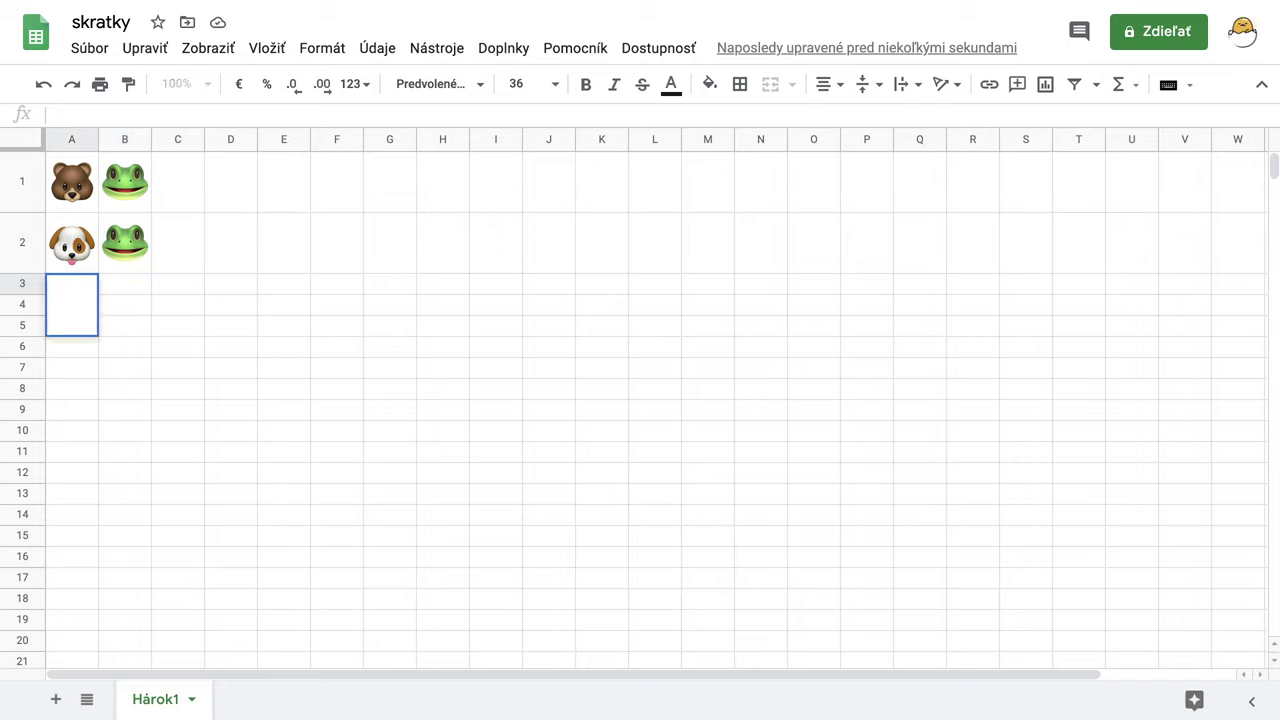
key(ctrl+super+space)
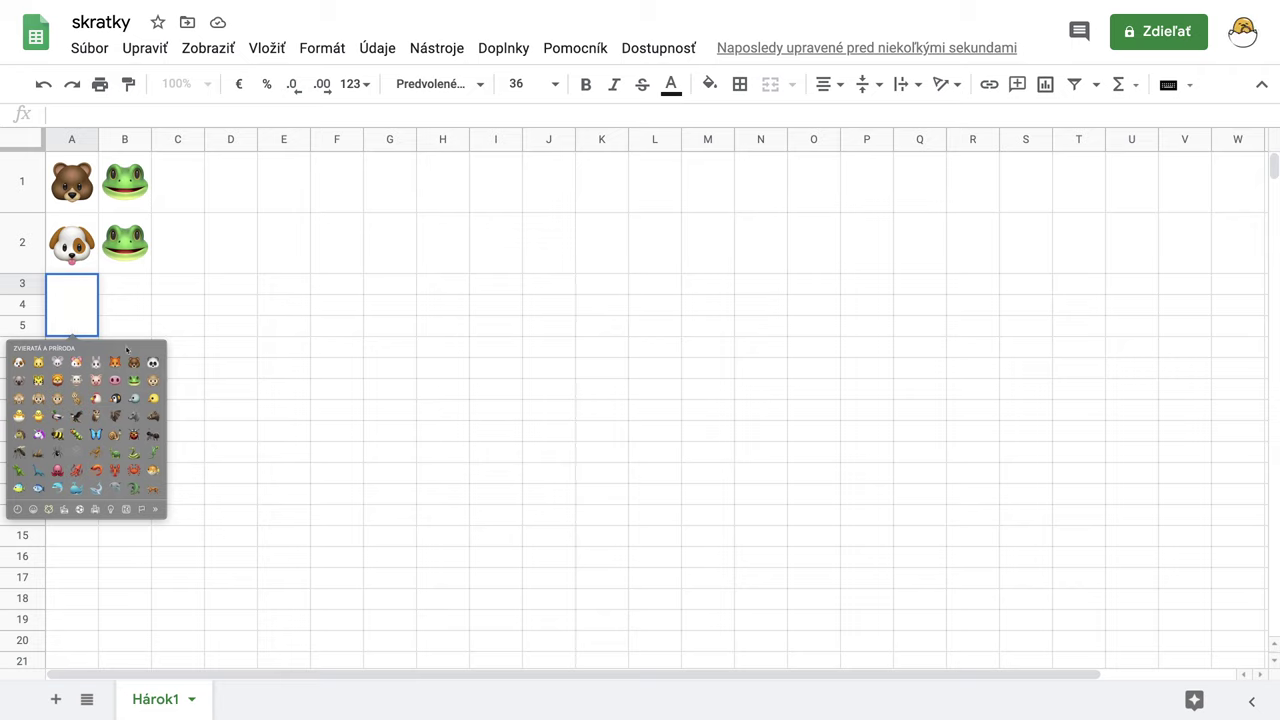
click(134, 362)
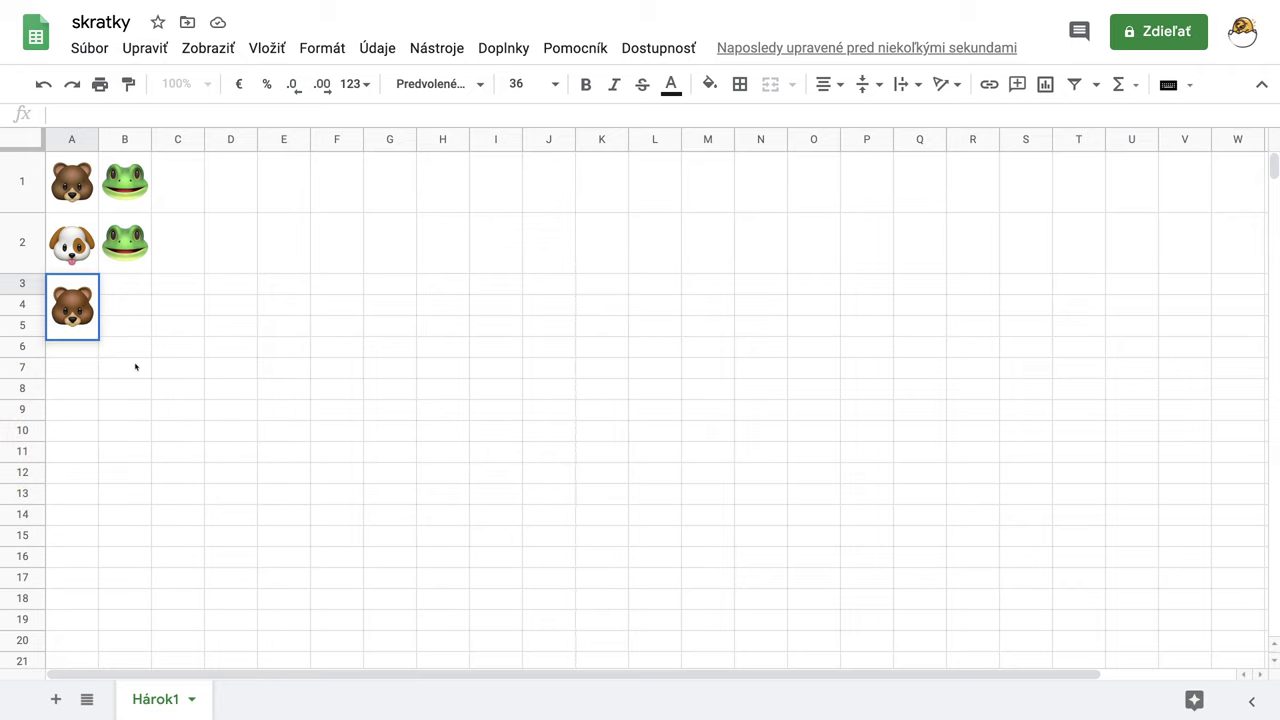
key(Return)
- Insert the grey mouse face emoji into cell B3, beside the second bear
click(122, 305)
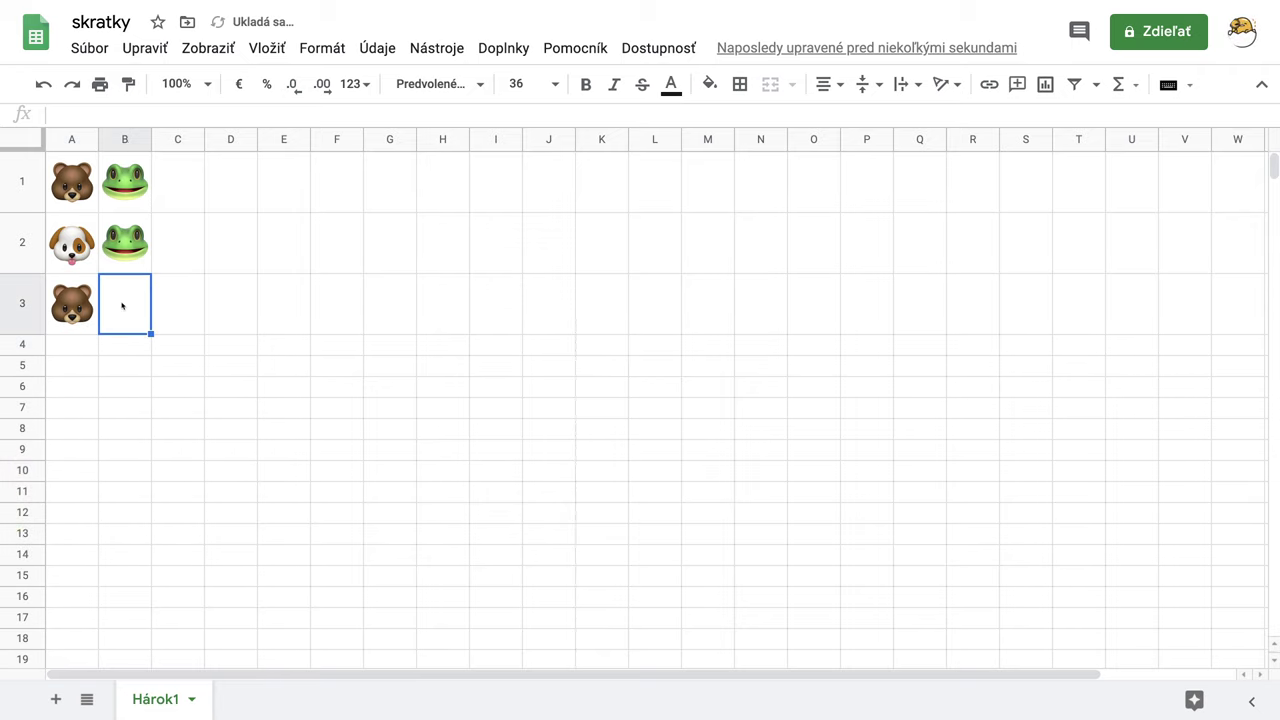
key(ctrl+super+space)
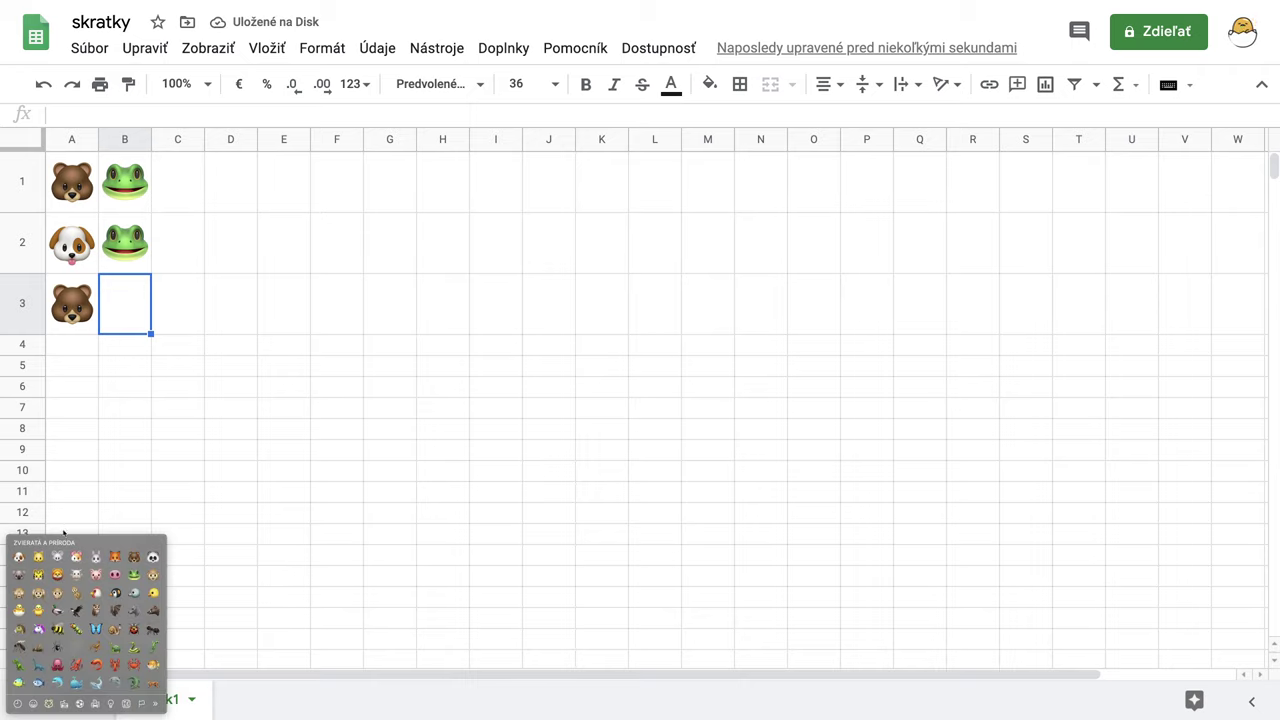
key(Escape)
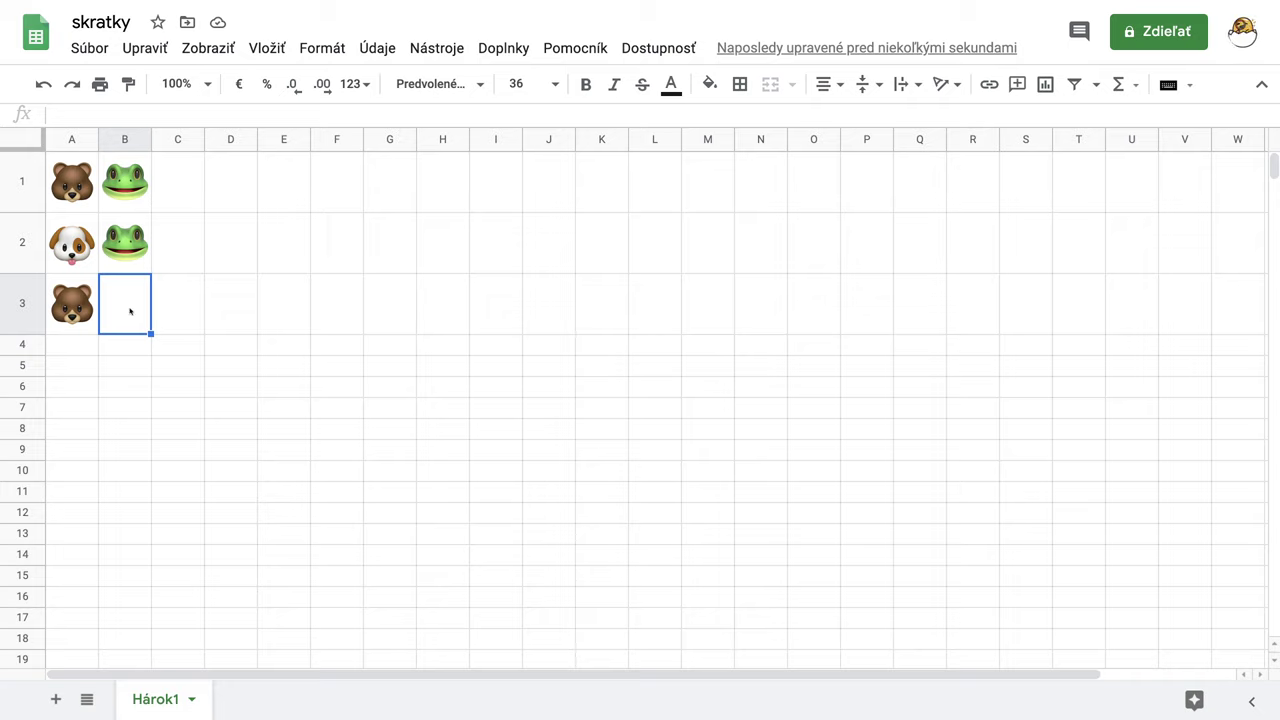
key(Return)
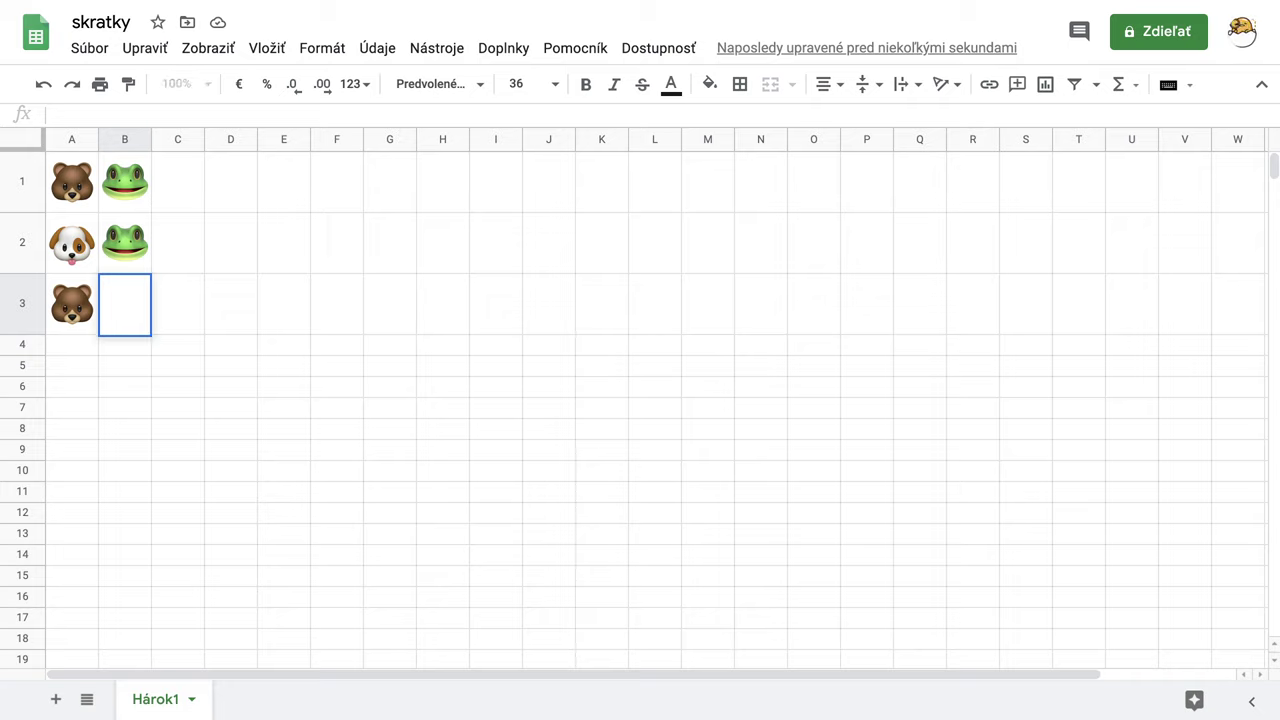
key(ctrl+super+space)
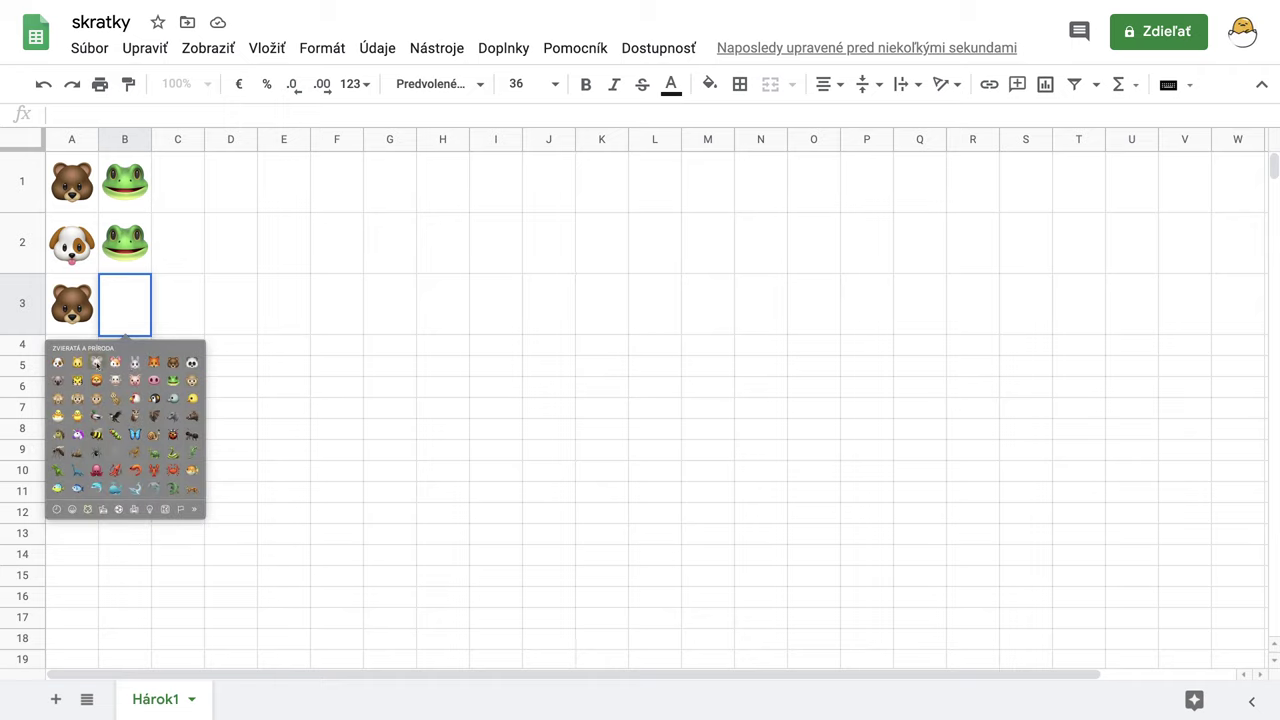
click(97, 363)
key(Return)
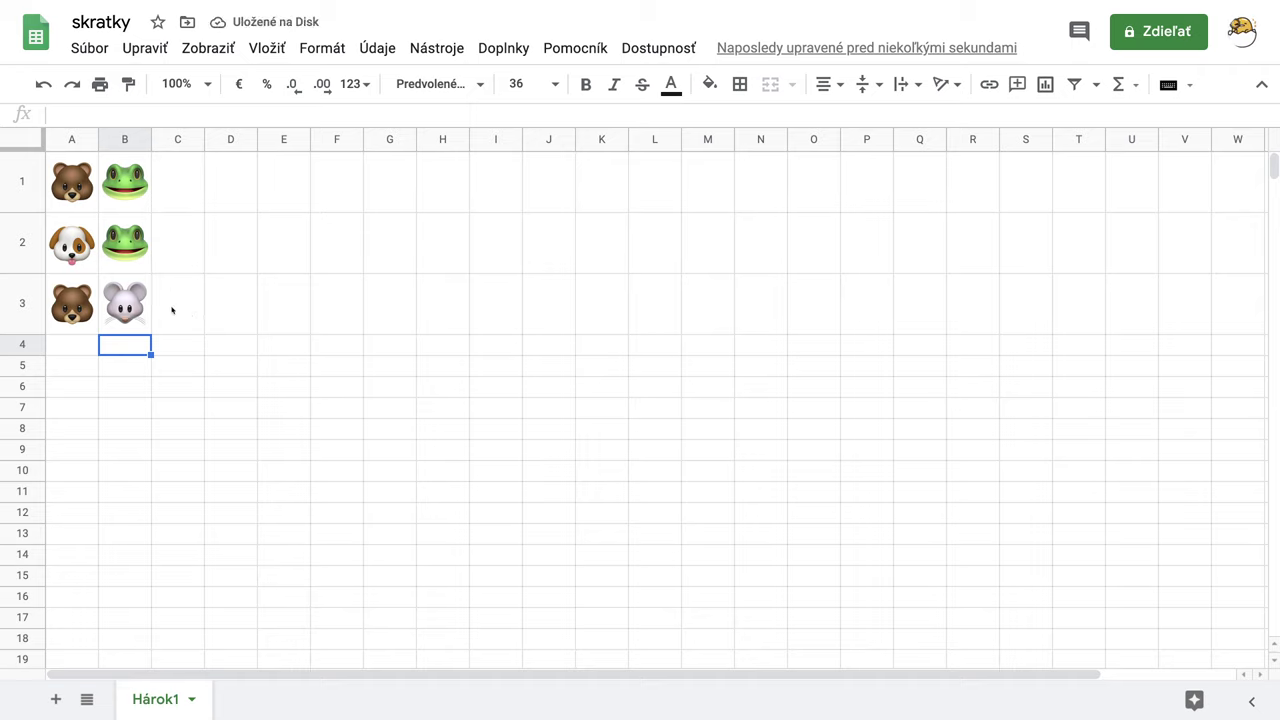
- Insert the yellow chick emoji into cell A4, below the second bear
click(68, 352)
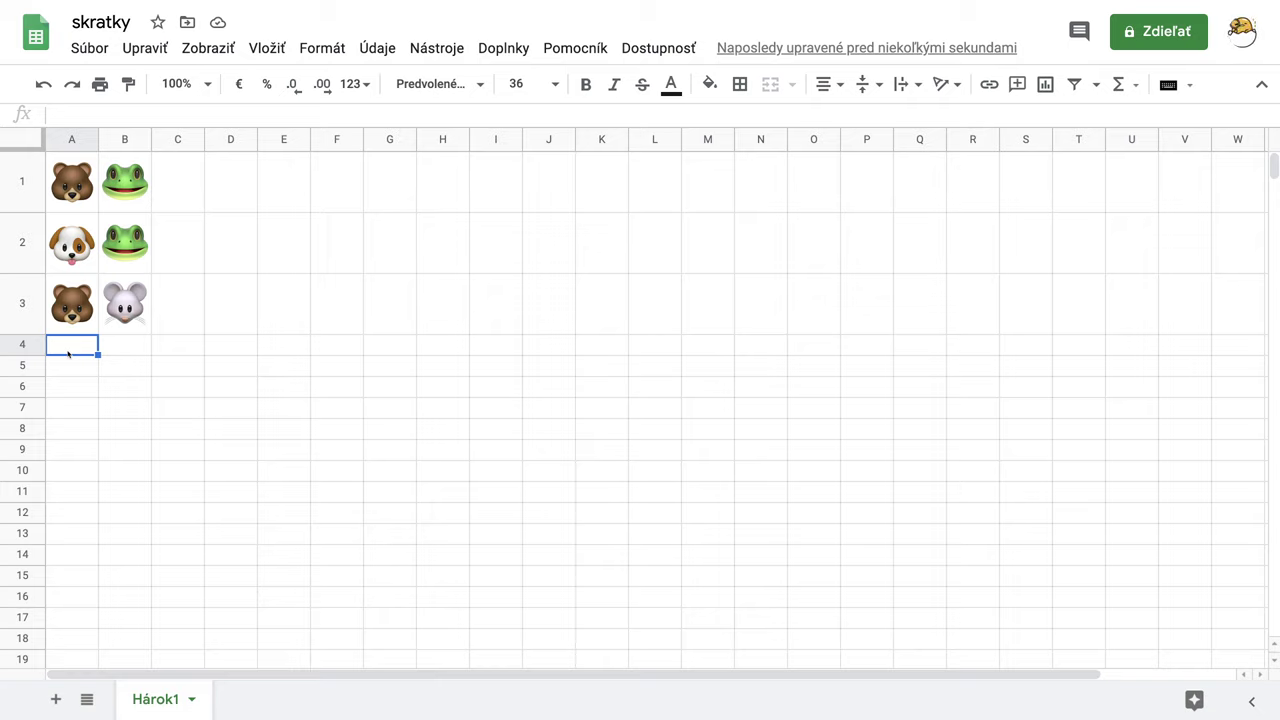
key(Return)
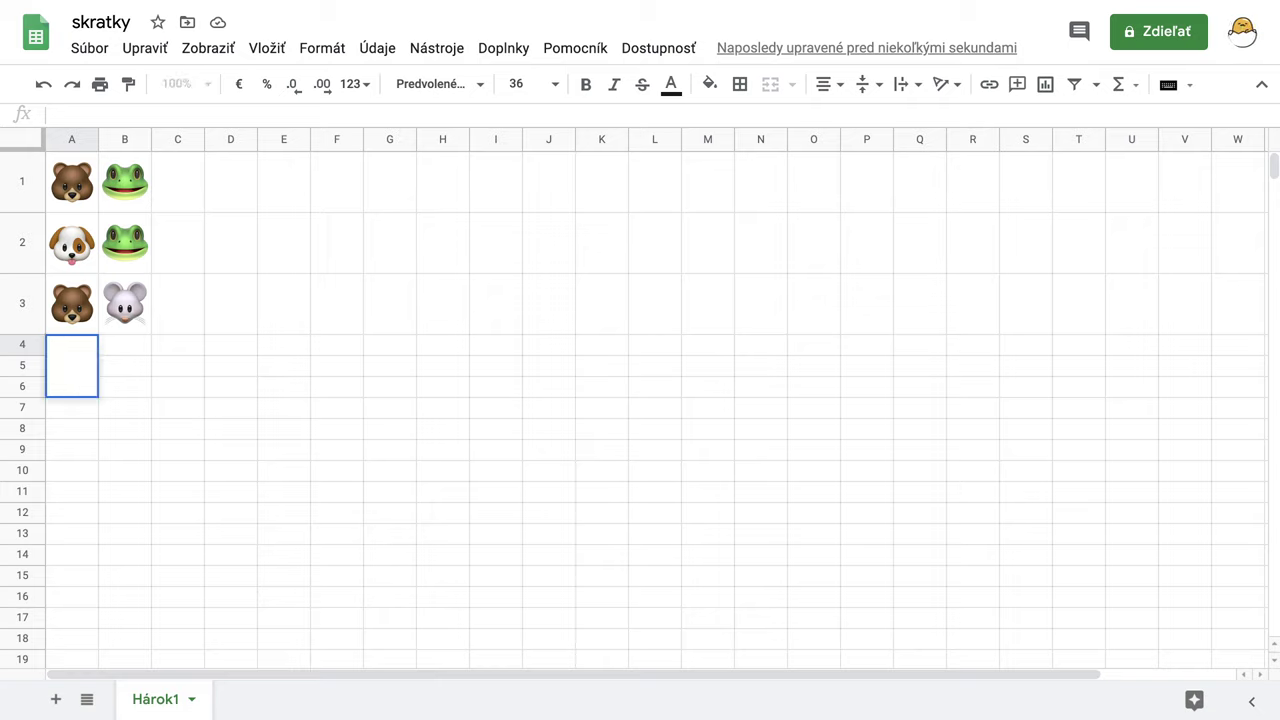
key(ctrl+super+space)
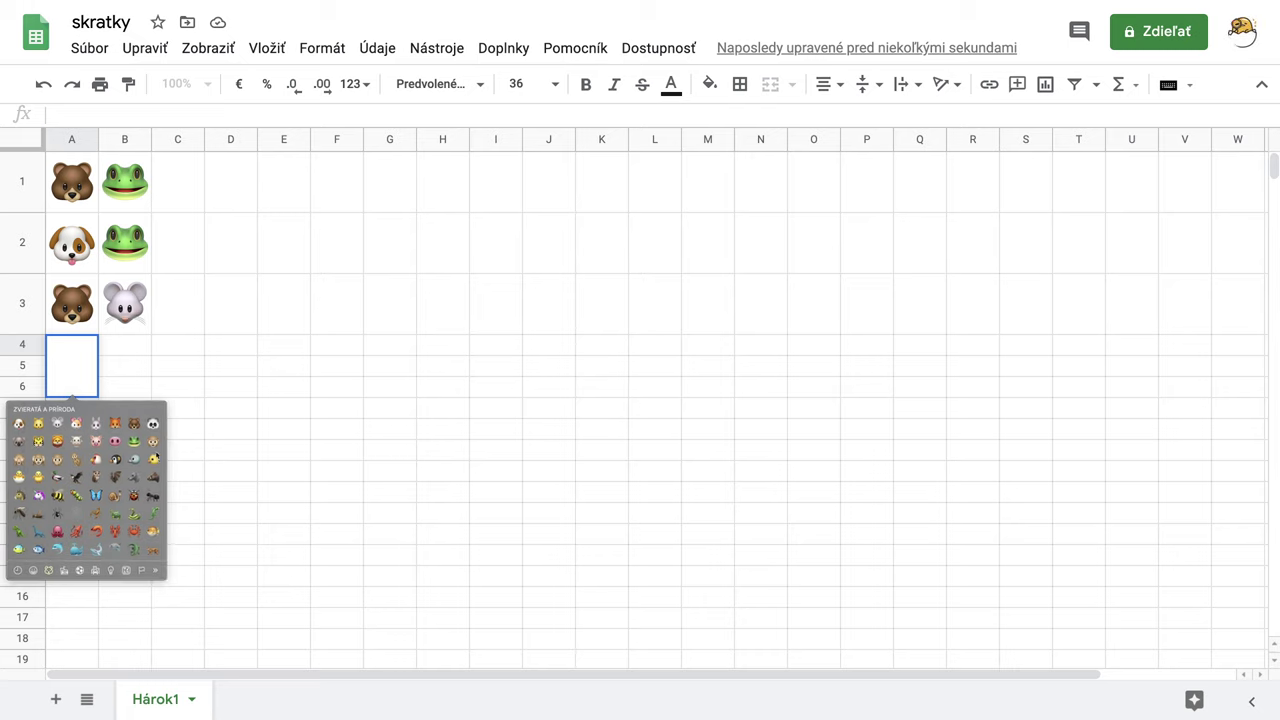
click(155, 461)
key(Return)
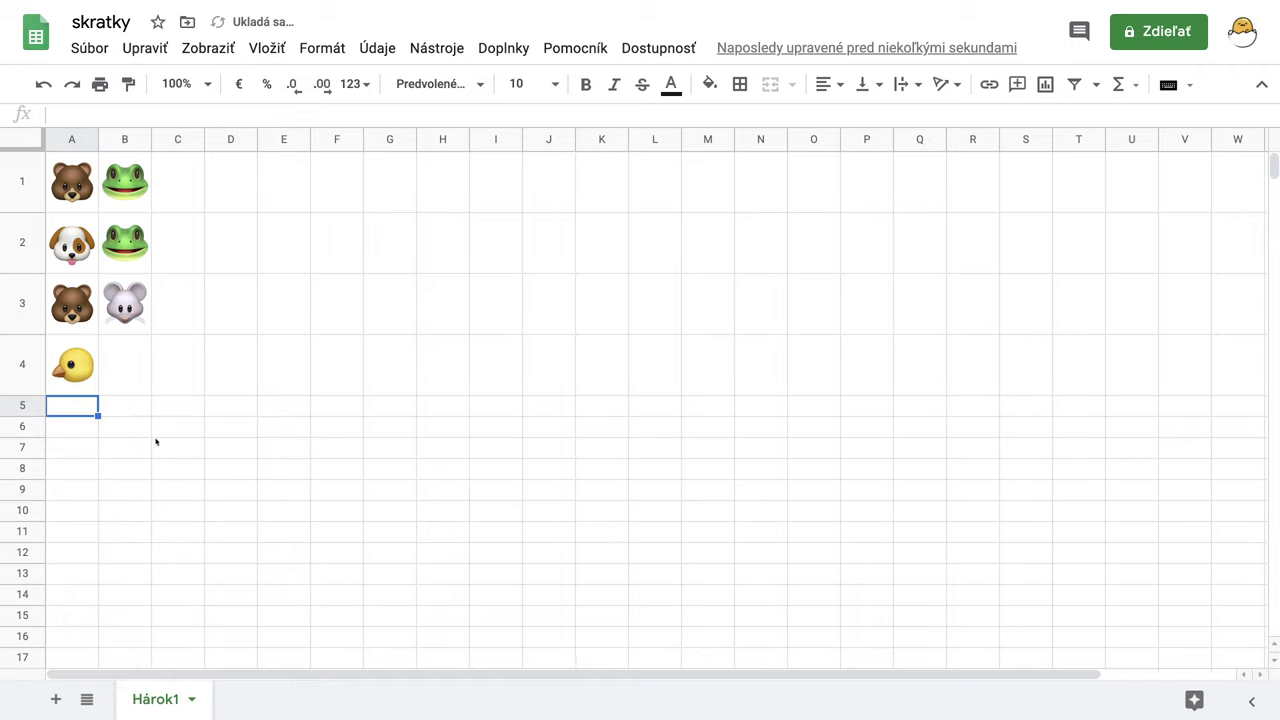
- Insert the blue butterfly emoji into cell B4, beside the yellow chick
click(126, 380)
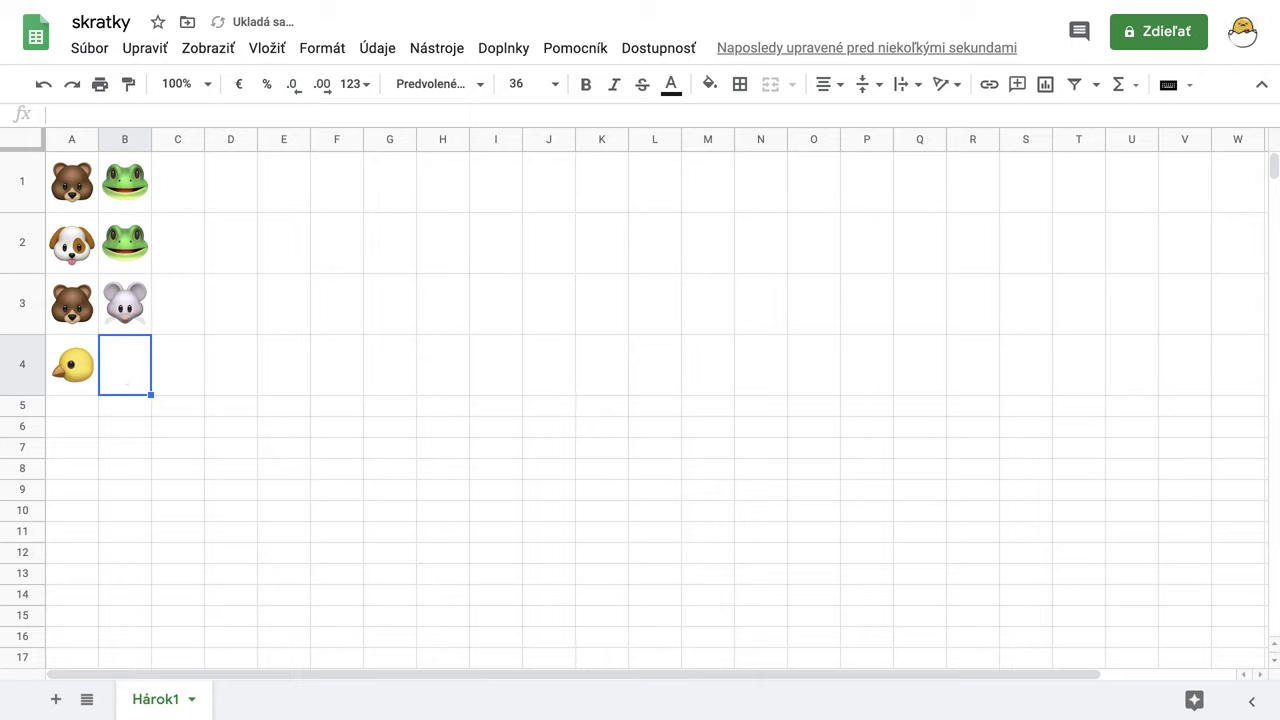
key(Return)
key(ctrl+super+space)
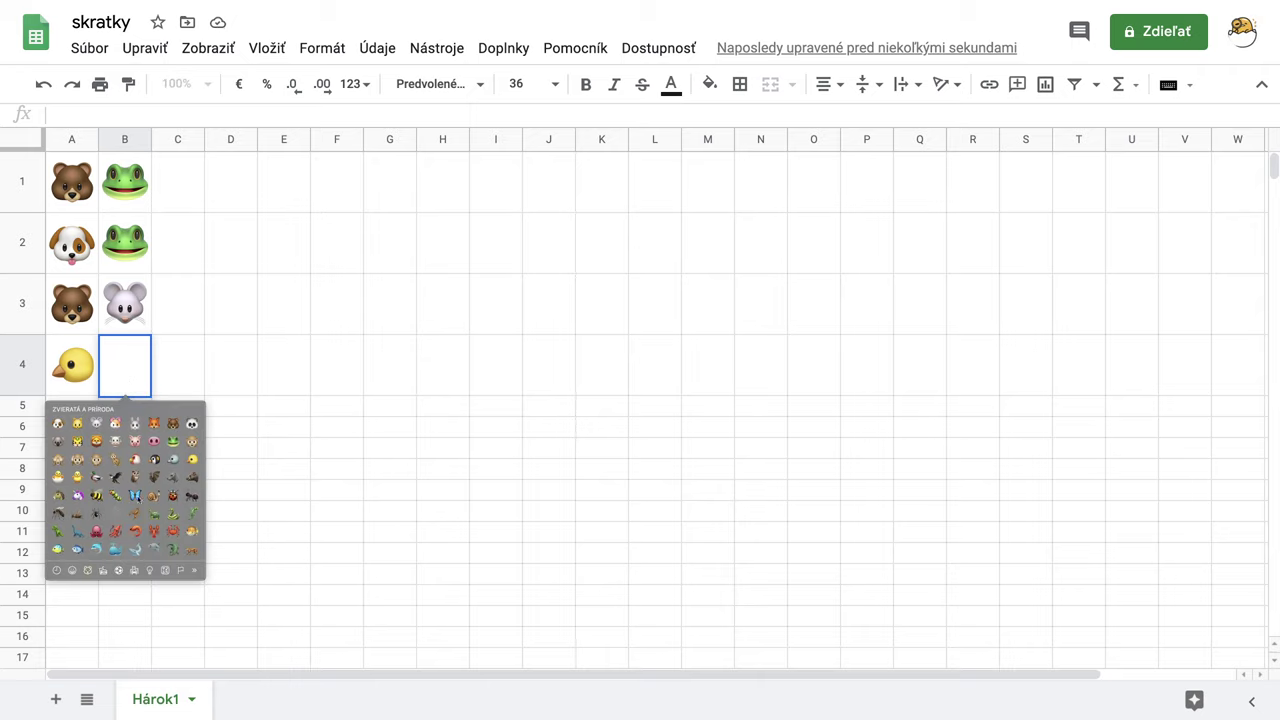
click(135, 496)
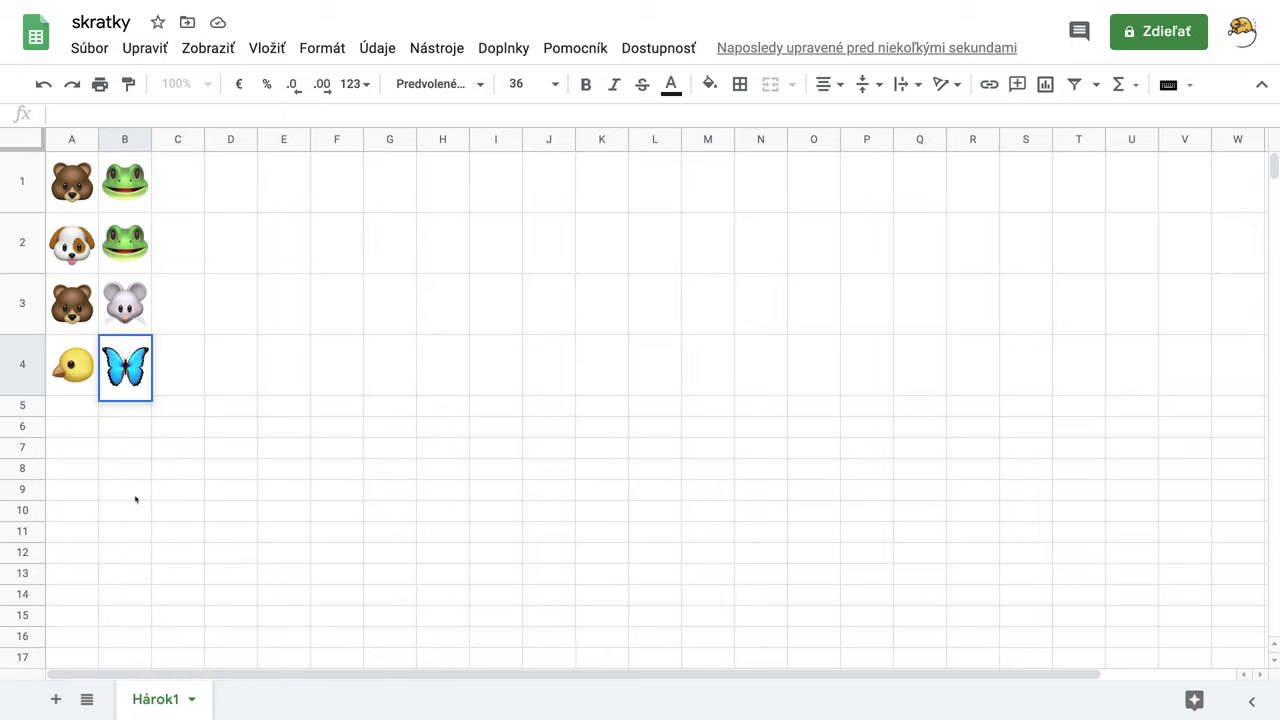
key(Return)
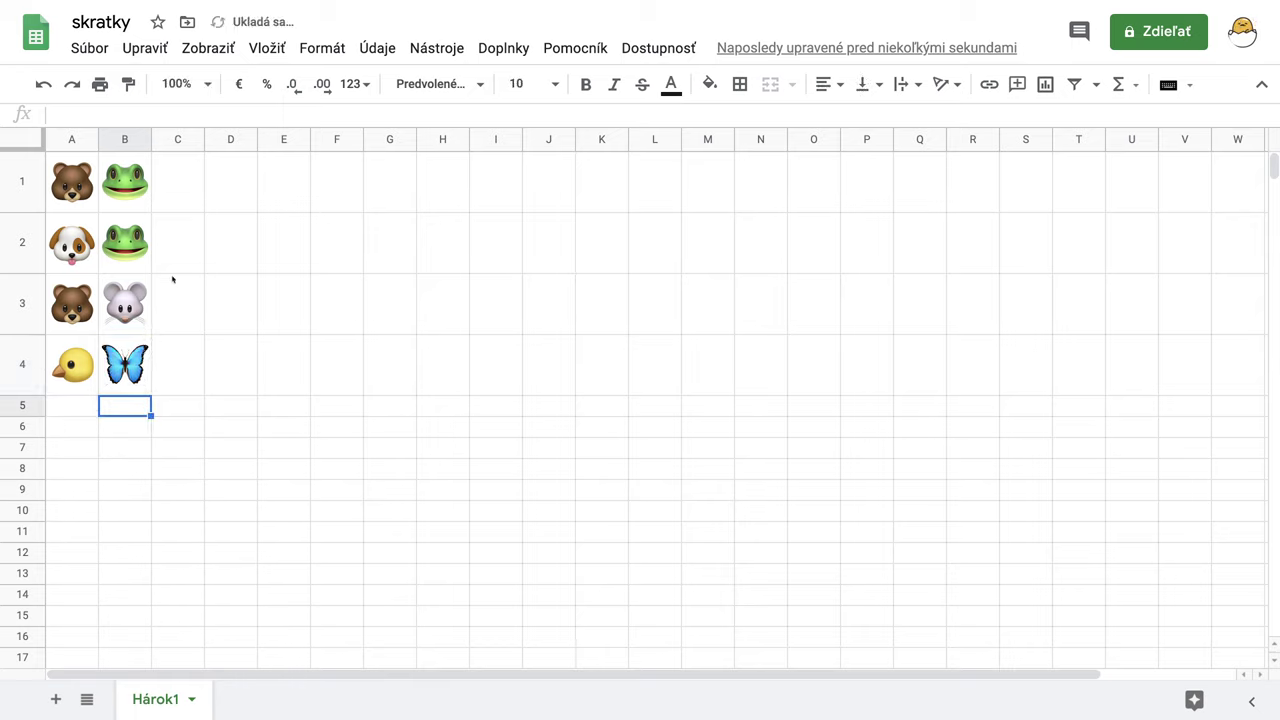
- Review the animal emojis in the cells of range A1:B4
click(186, 193)
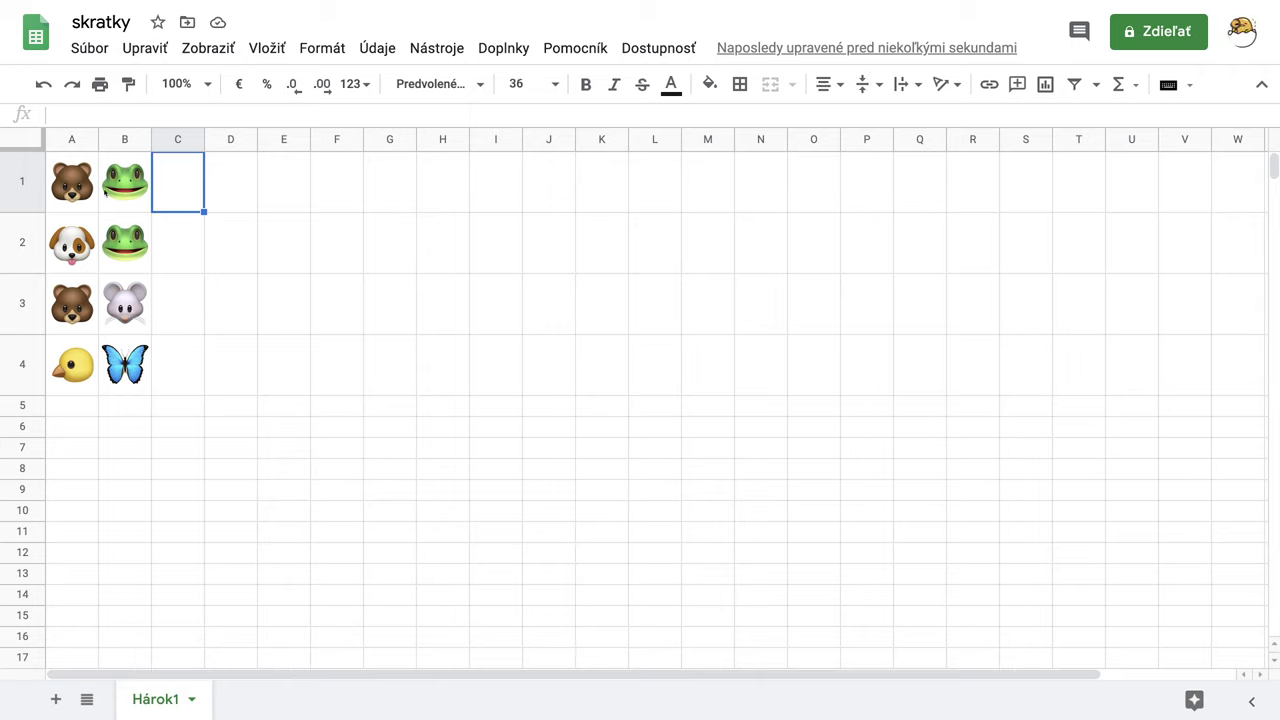
click(92, 182)
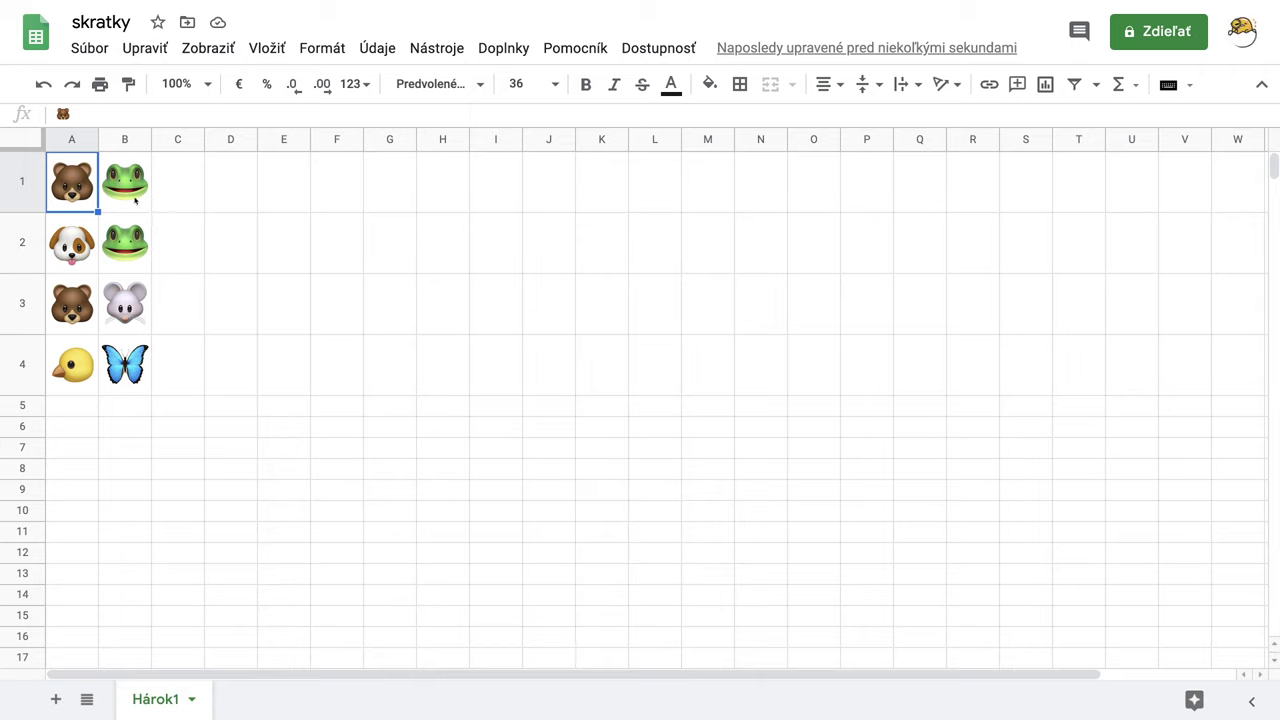
click(135, 200)
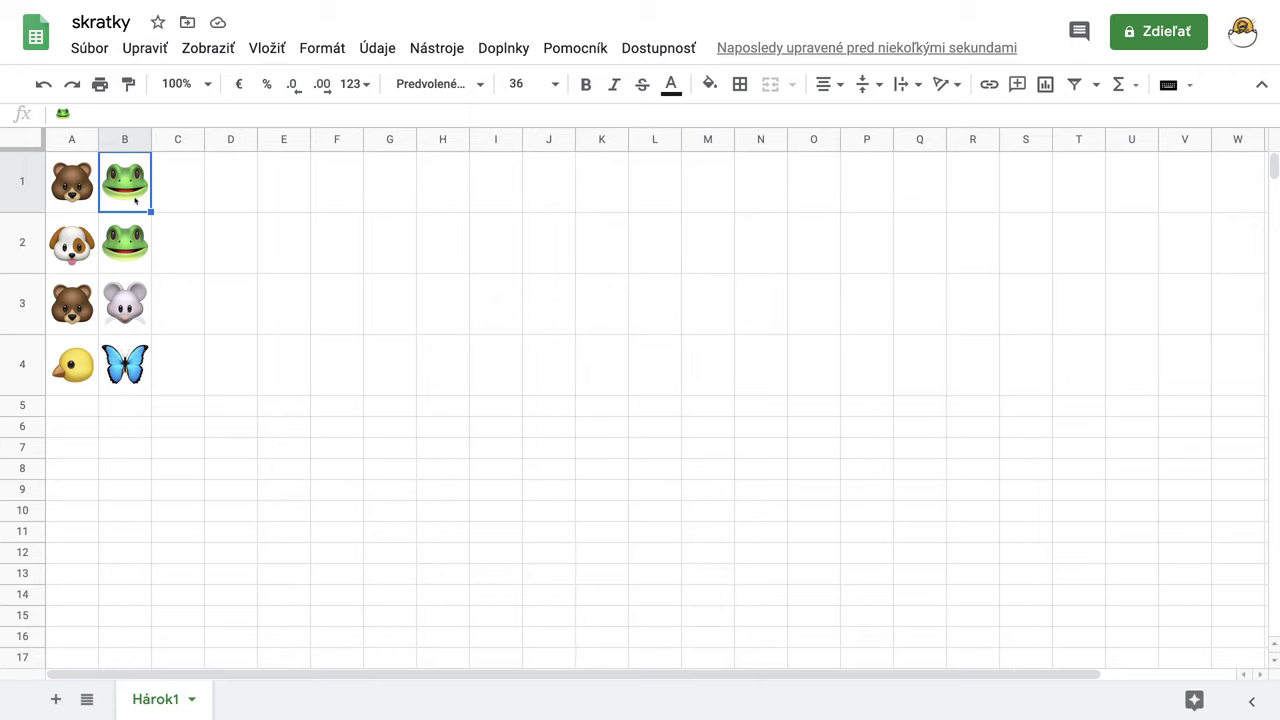
click(80, 249)
click(133, 310)
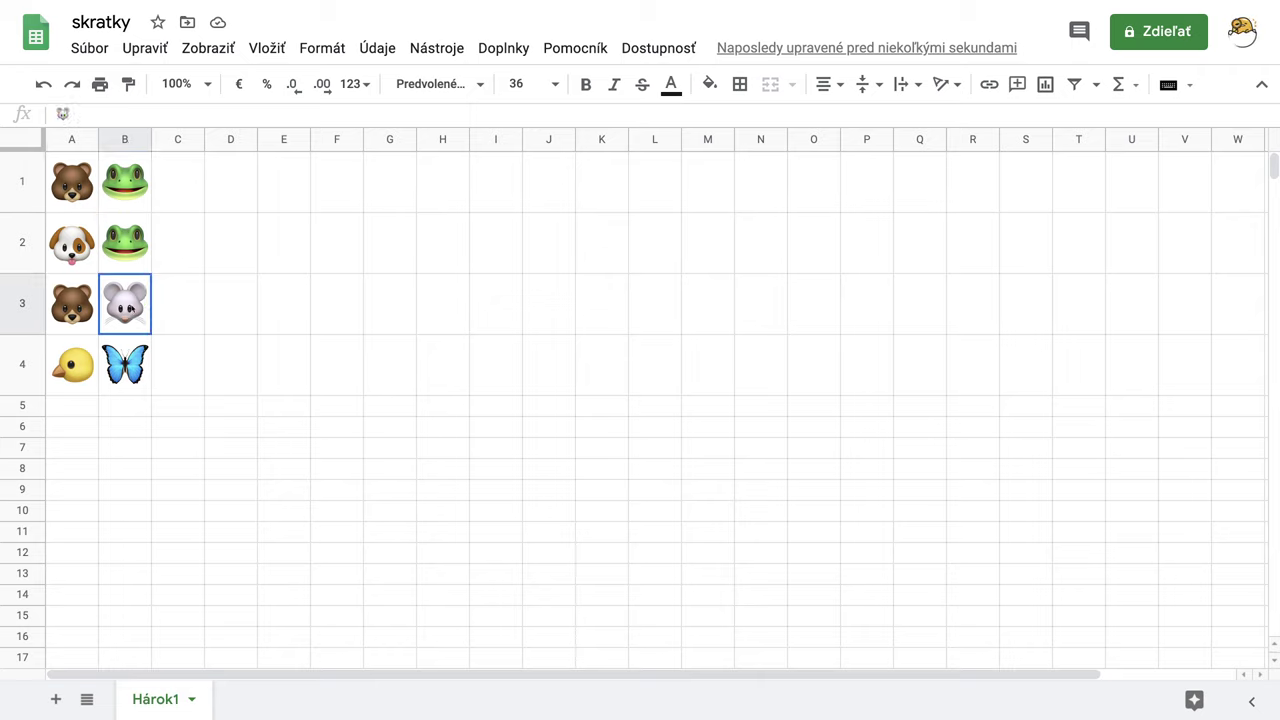
click(72, 364)
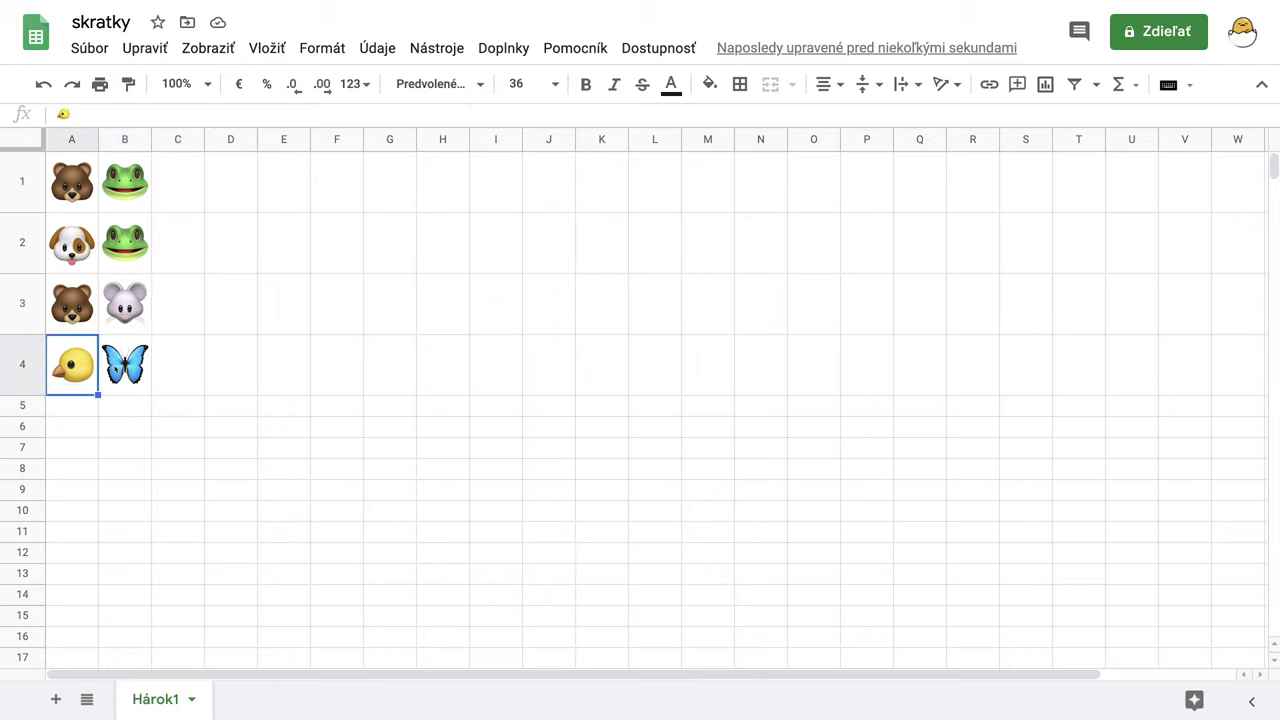
click(125, 364)
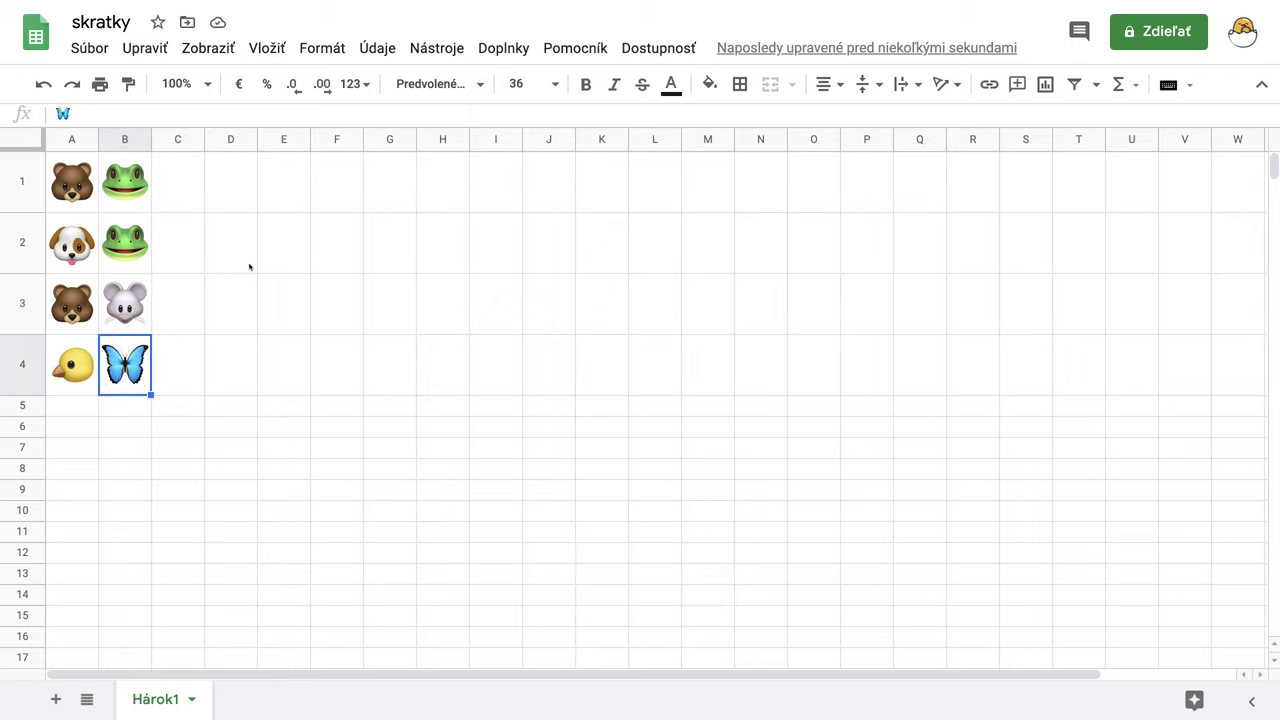
- Start an AND formula in cell C1, beside the first bear and frog pair
click(179, 194)
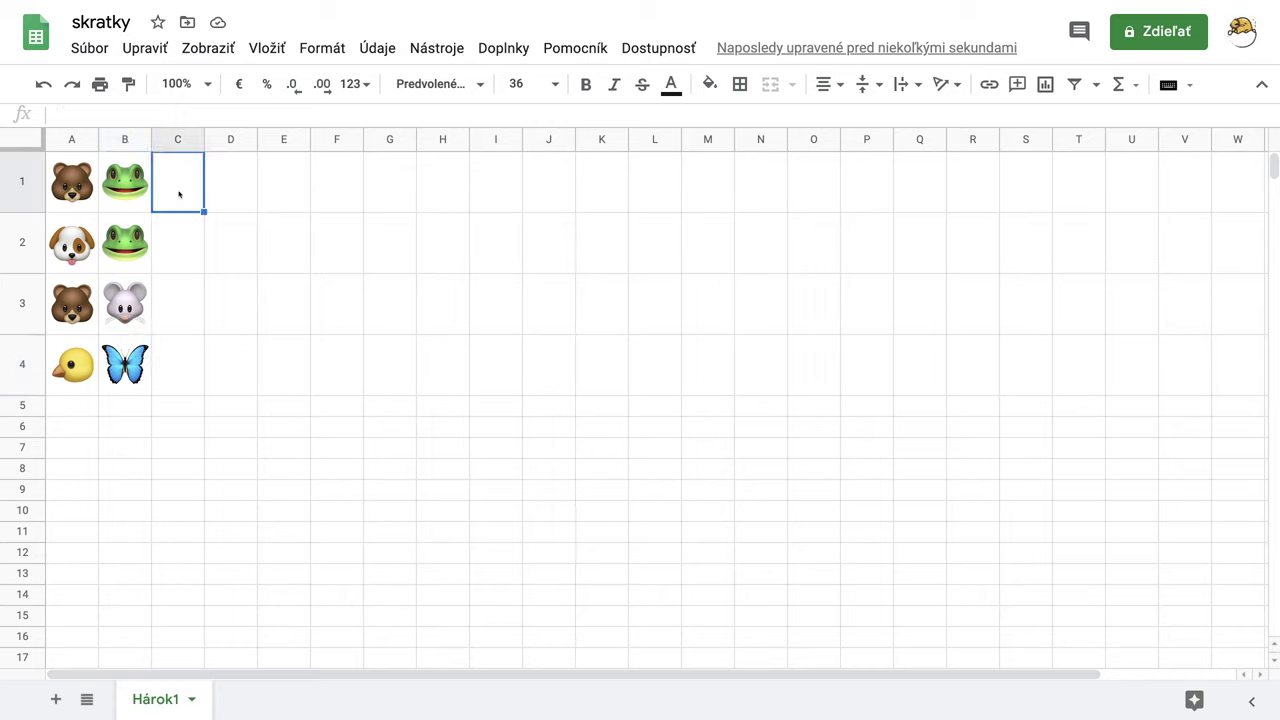
text(=)
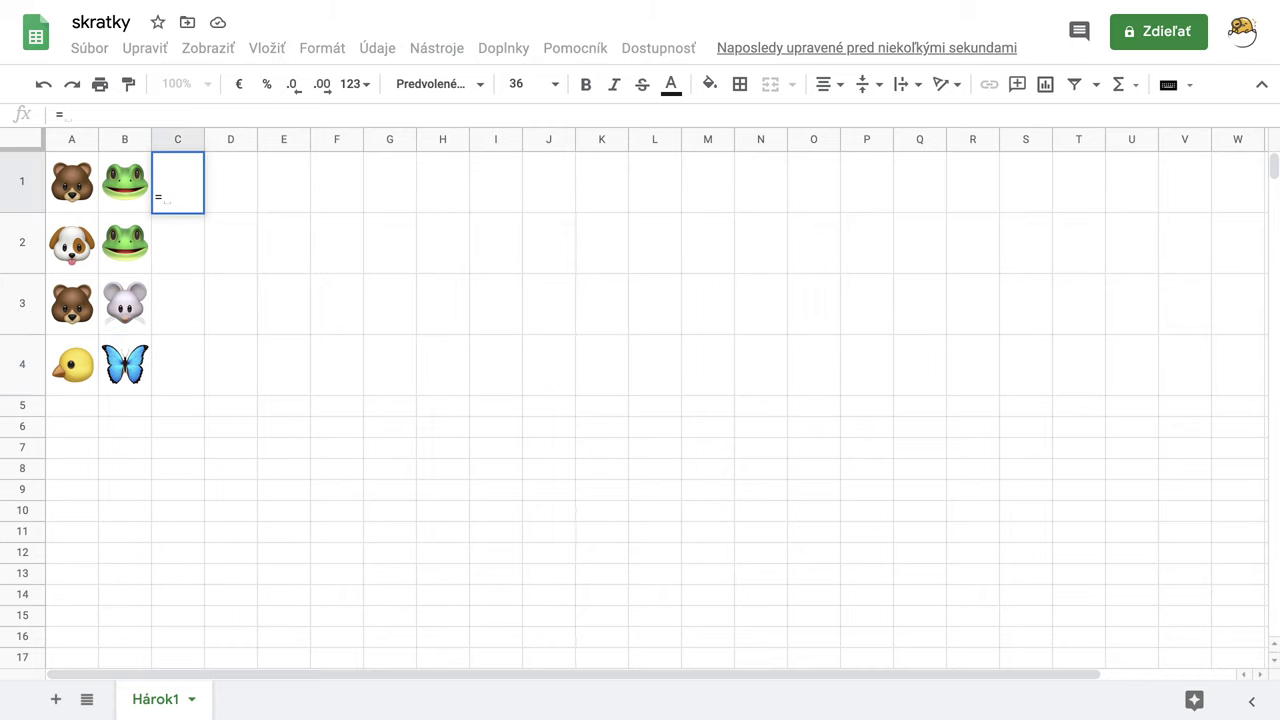
text(and)
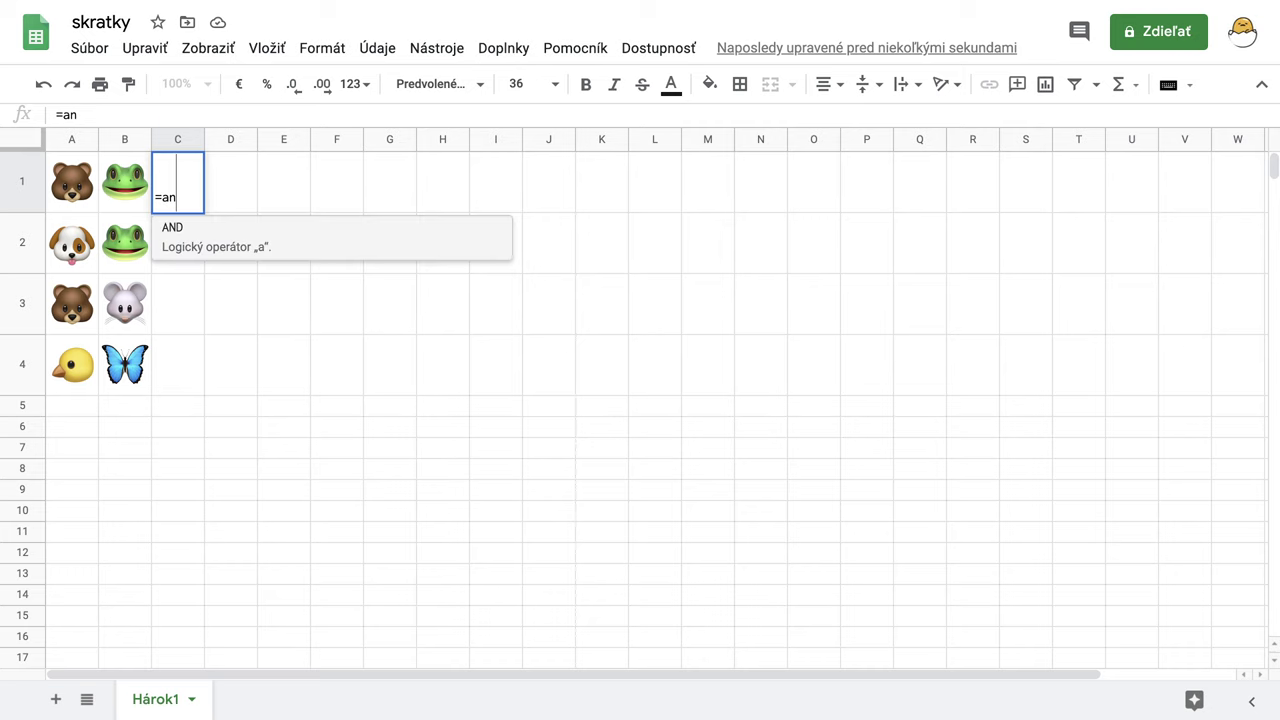
click(182, 236)
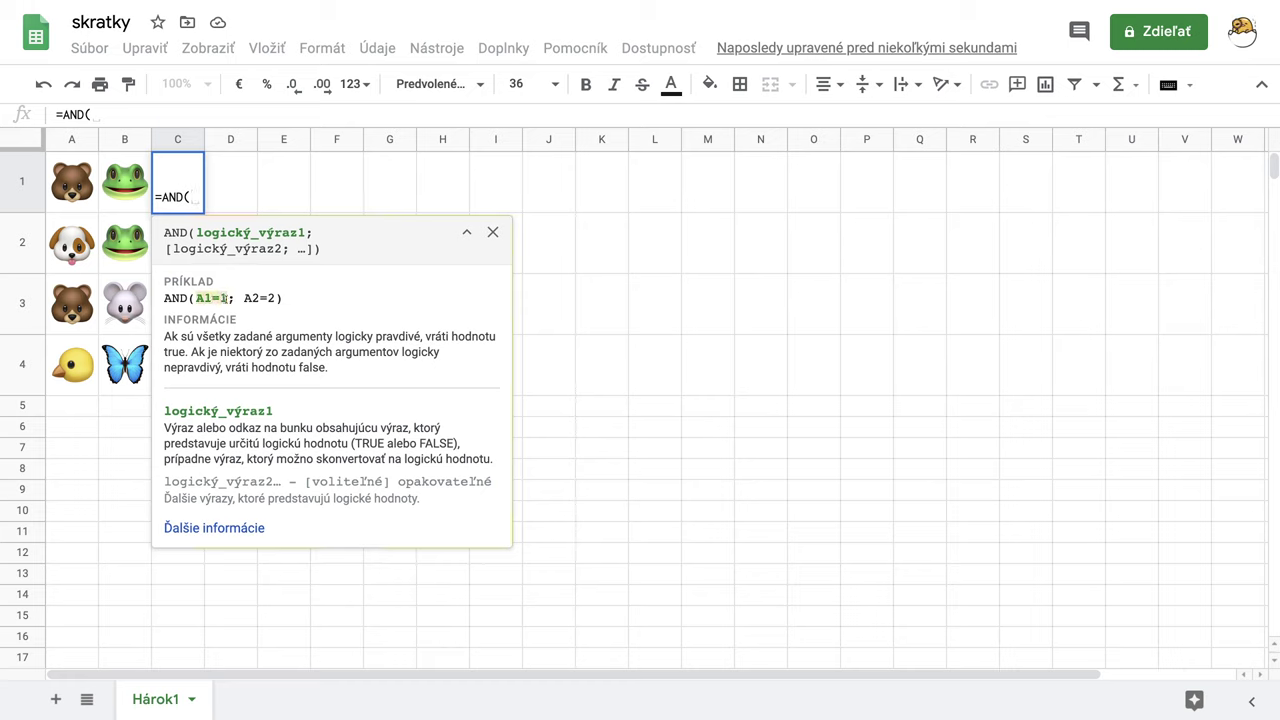
mouse_move(232, 300)
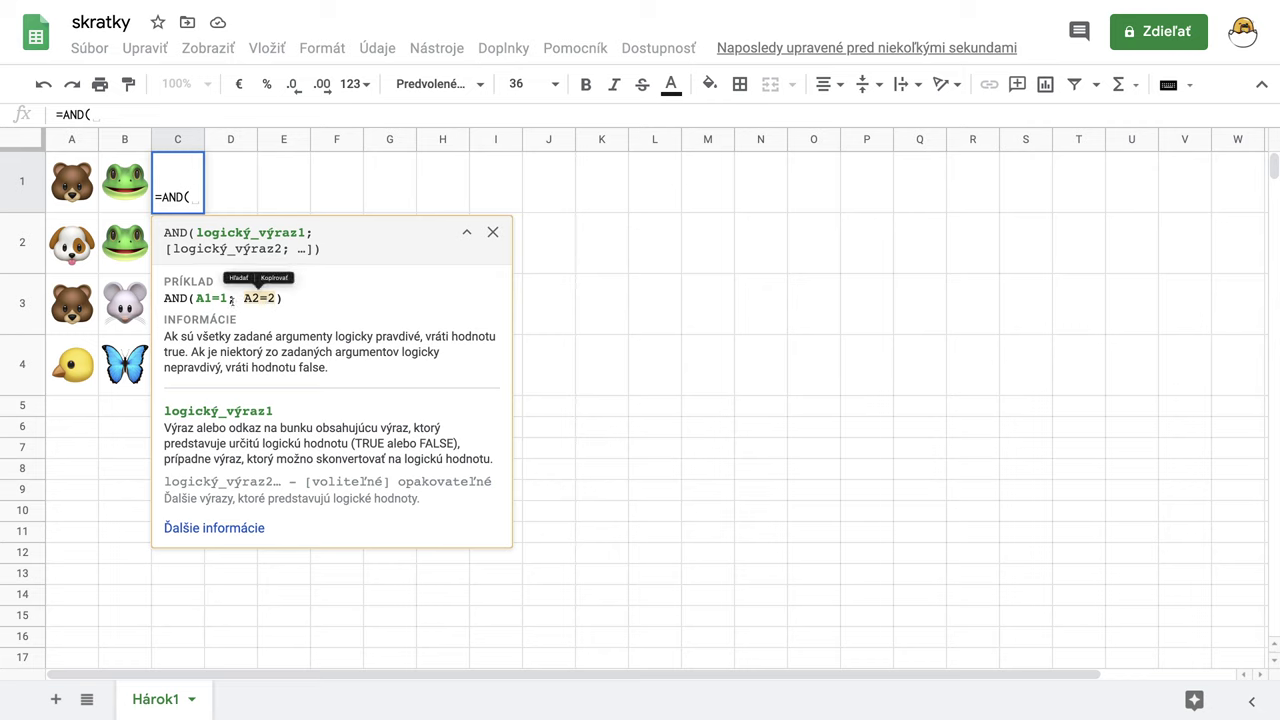
click(198, 203)
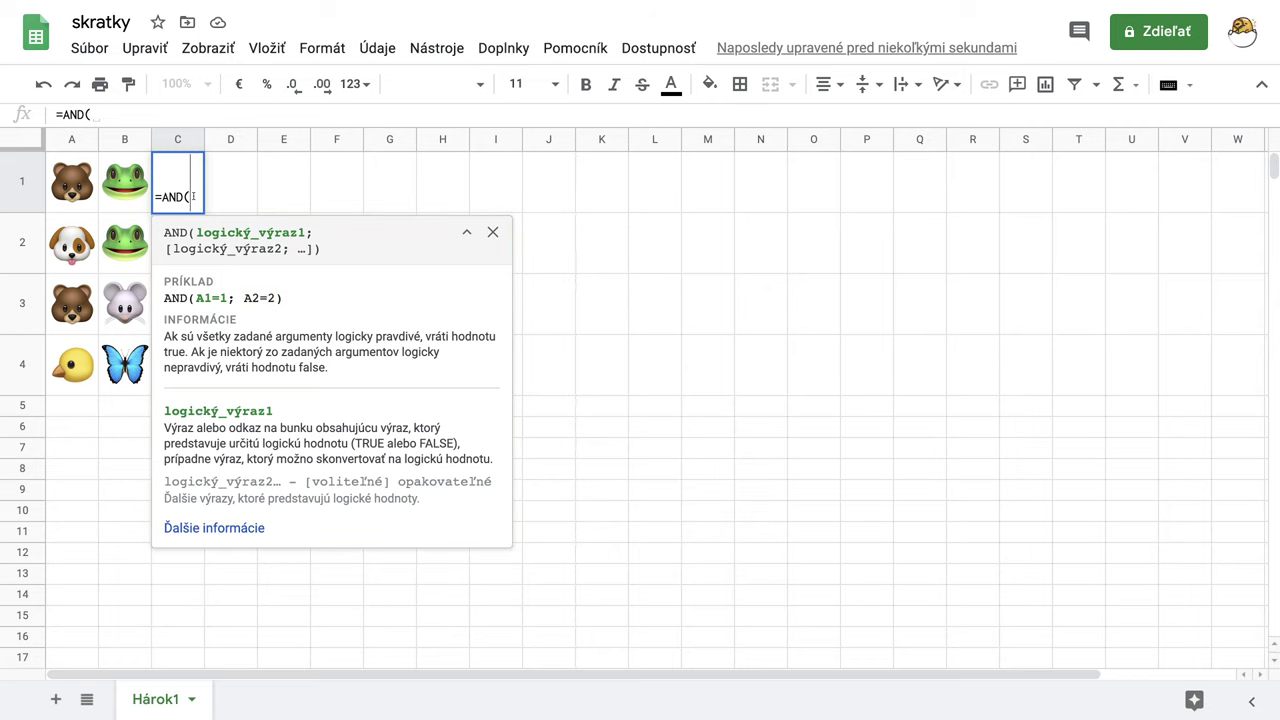
- Enter A1="🐻" as the first condition of the AND formula in C1
click(79, 195)
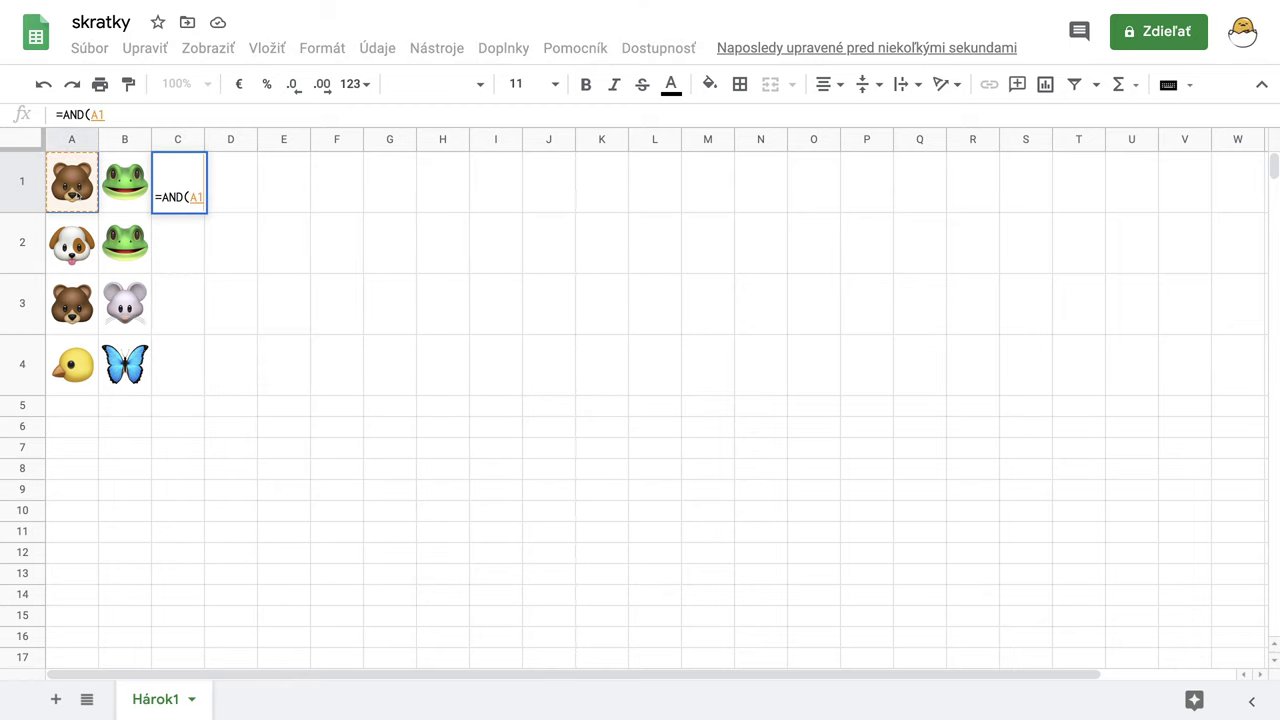
text(=)
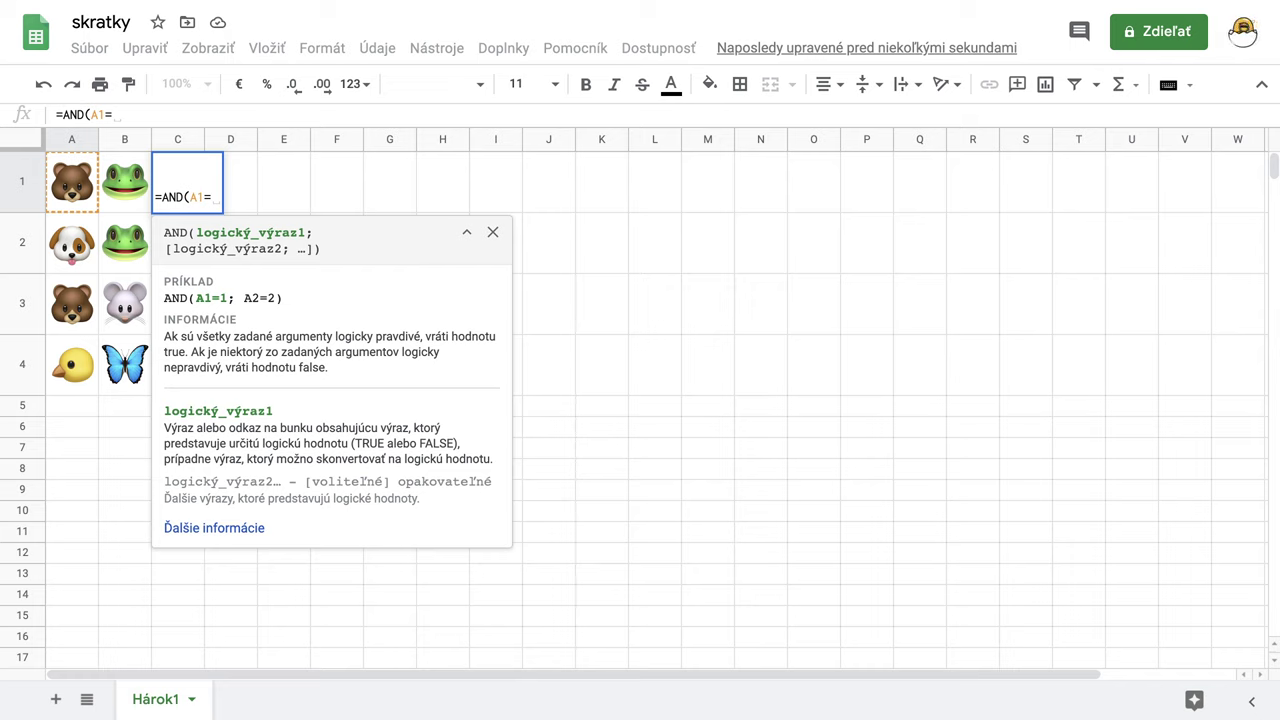
text("")
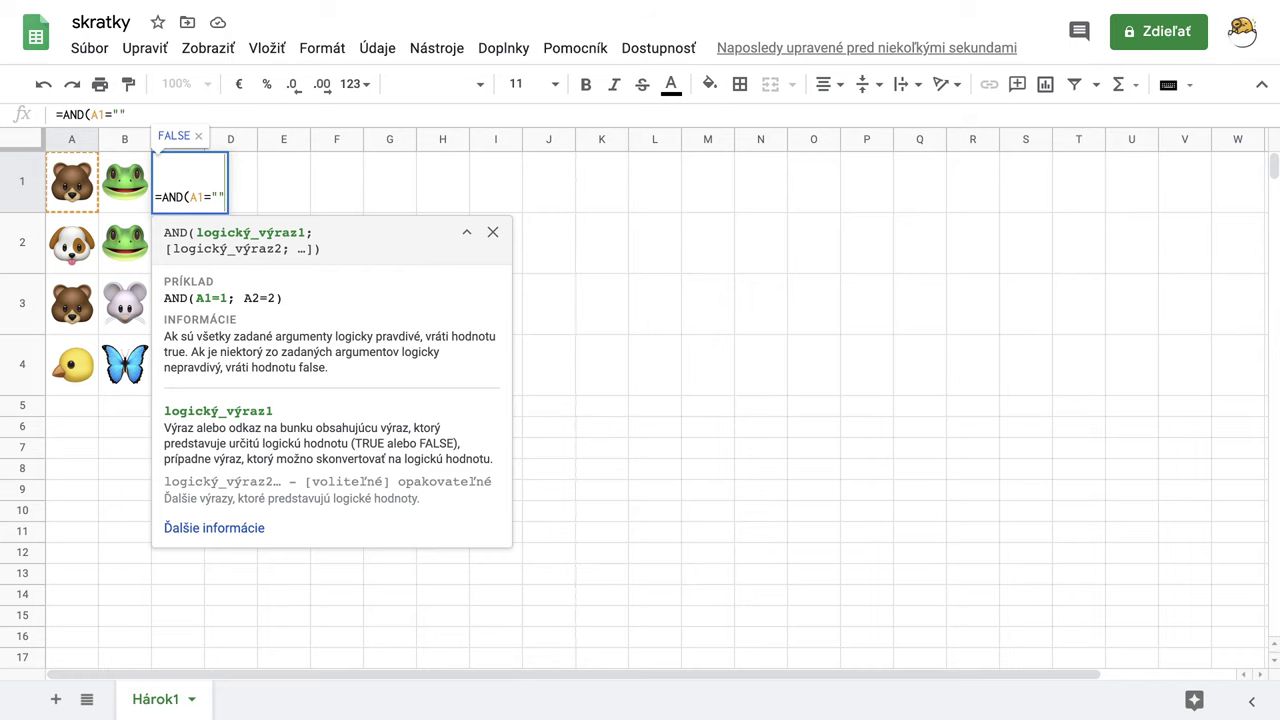
key(Left)
key(ctrl+super+space)
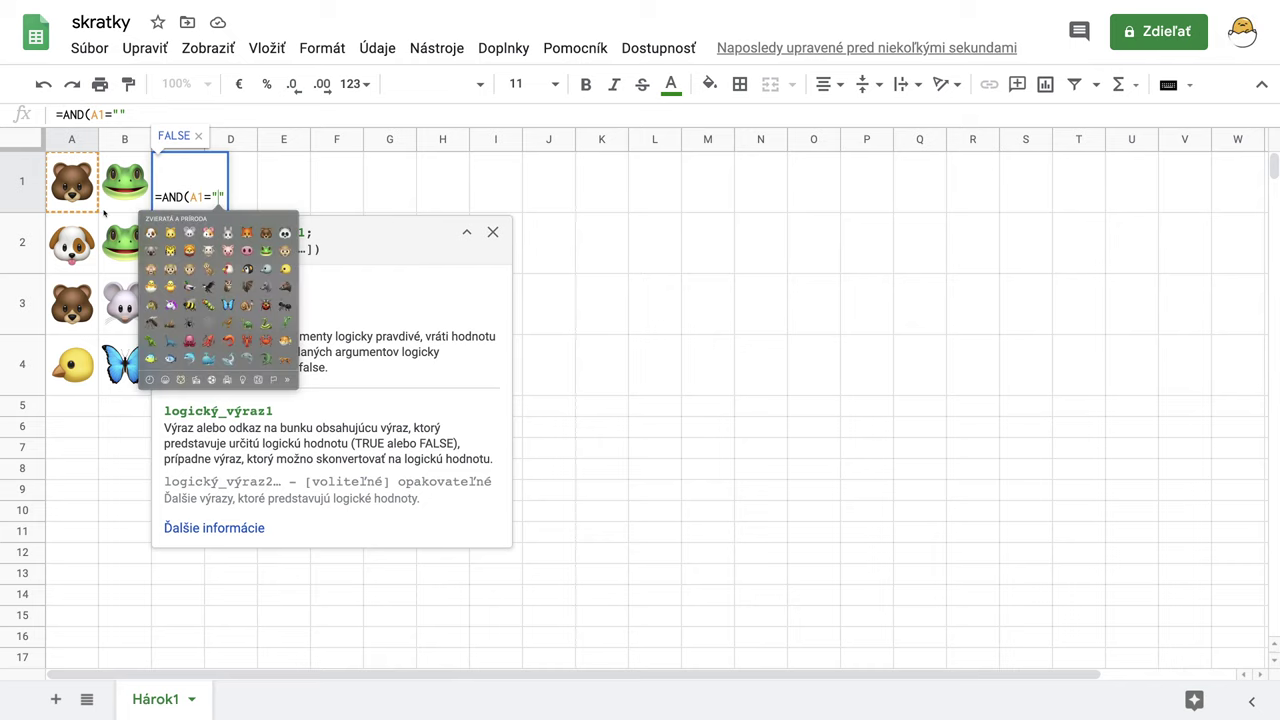
click(266, 232)
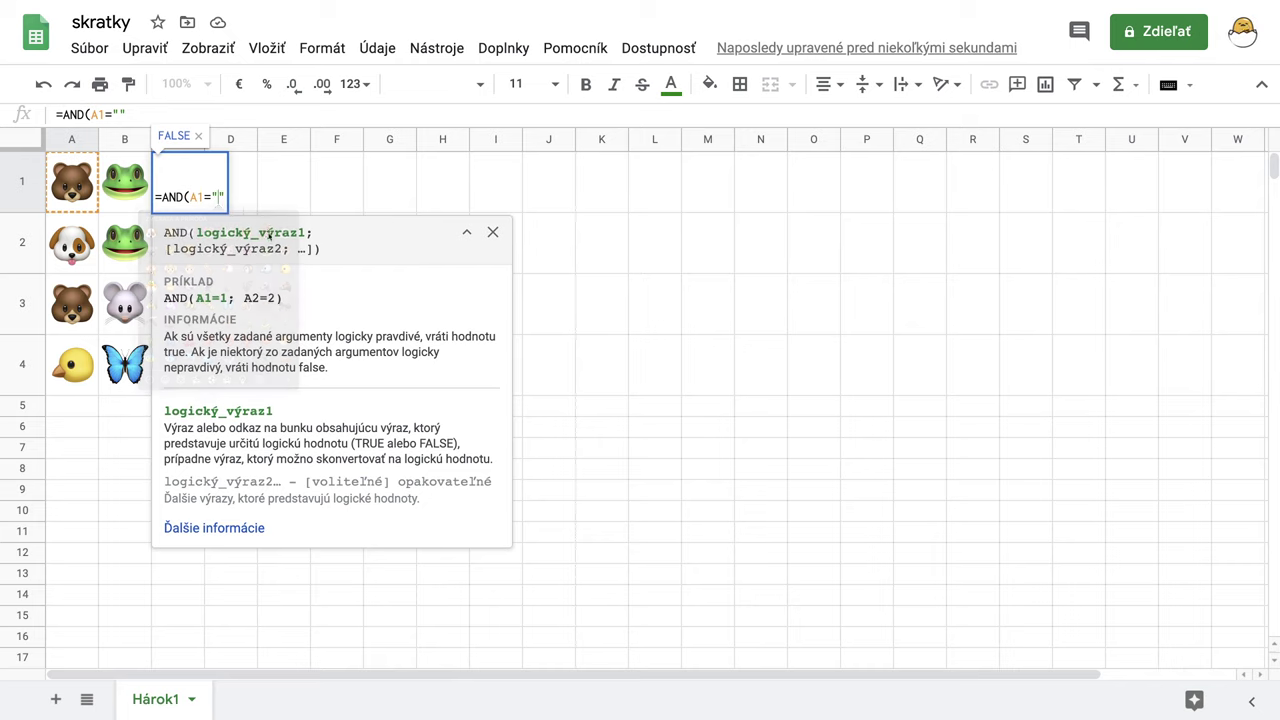
key(Right)
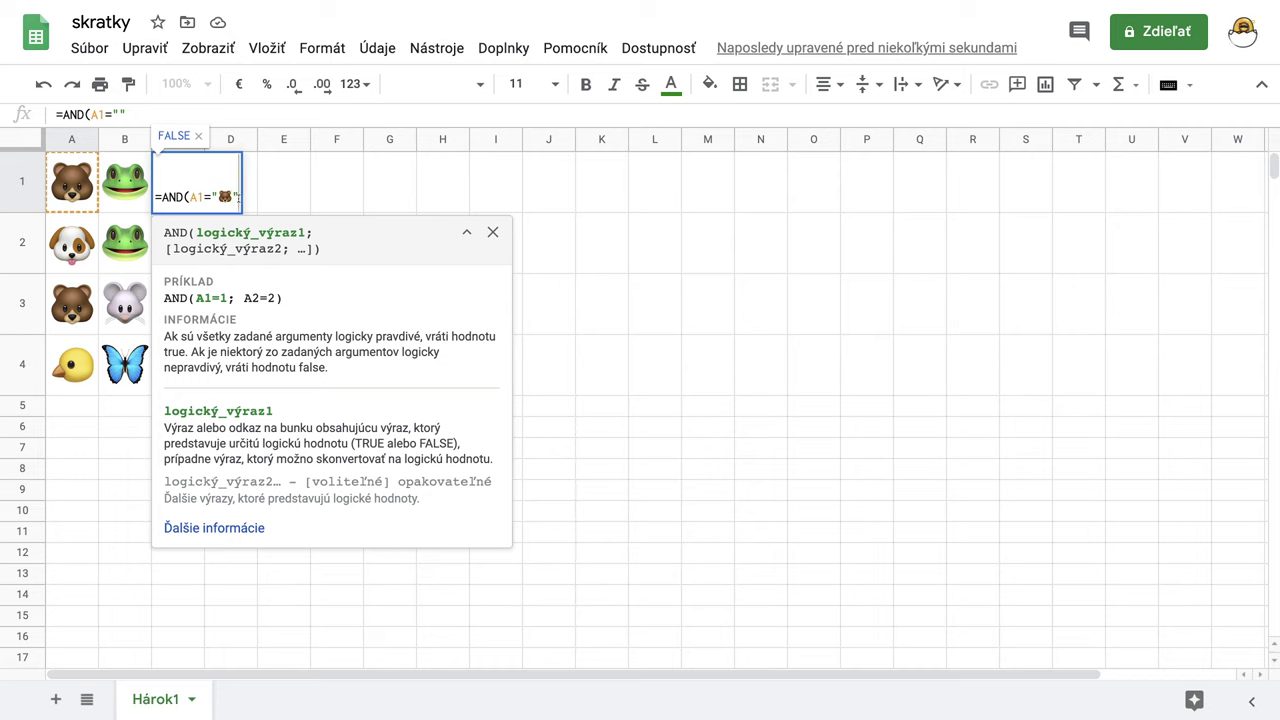
- Add B1="🐸" as the second condition, separated by a semicolon, and complete the AND formula in C1
text(;)
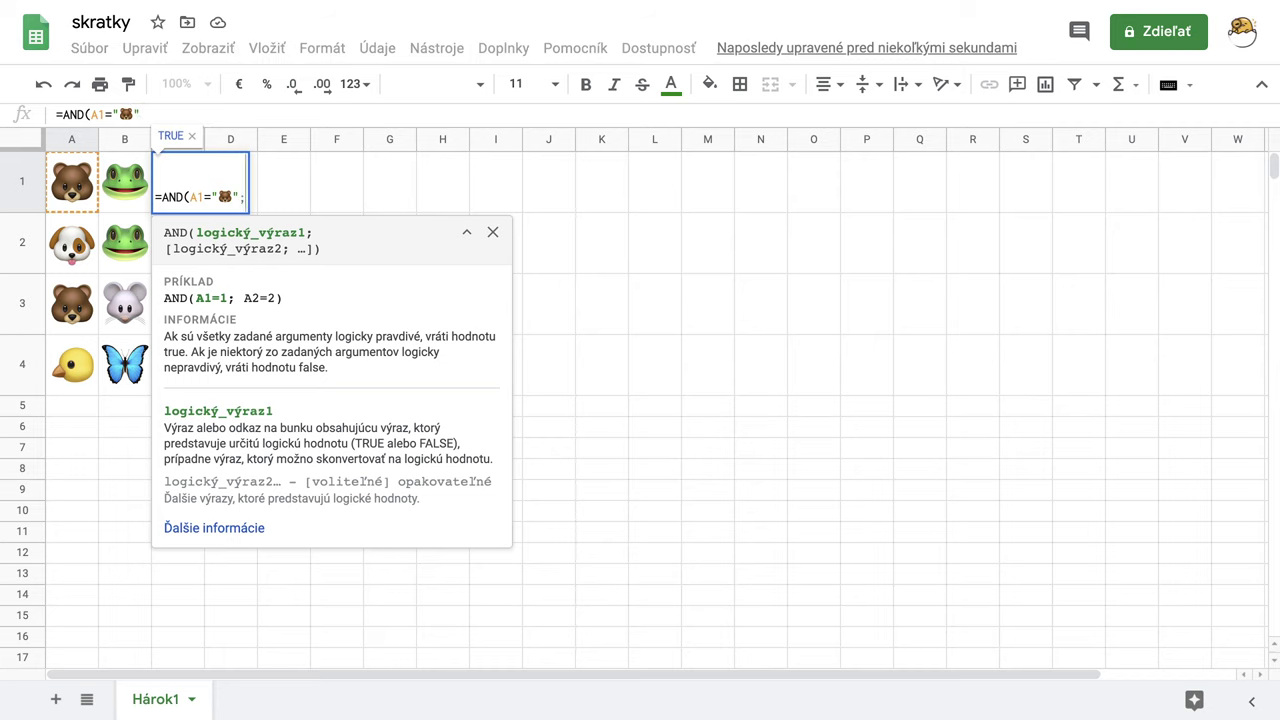
text("")
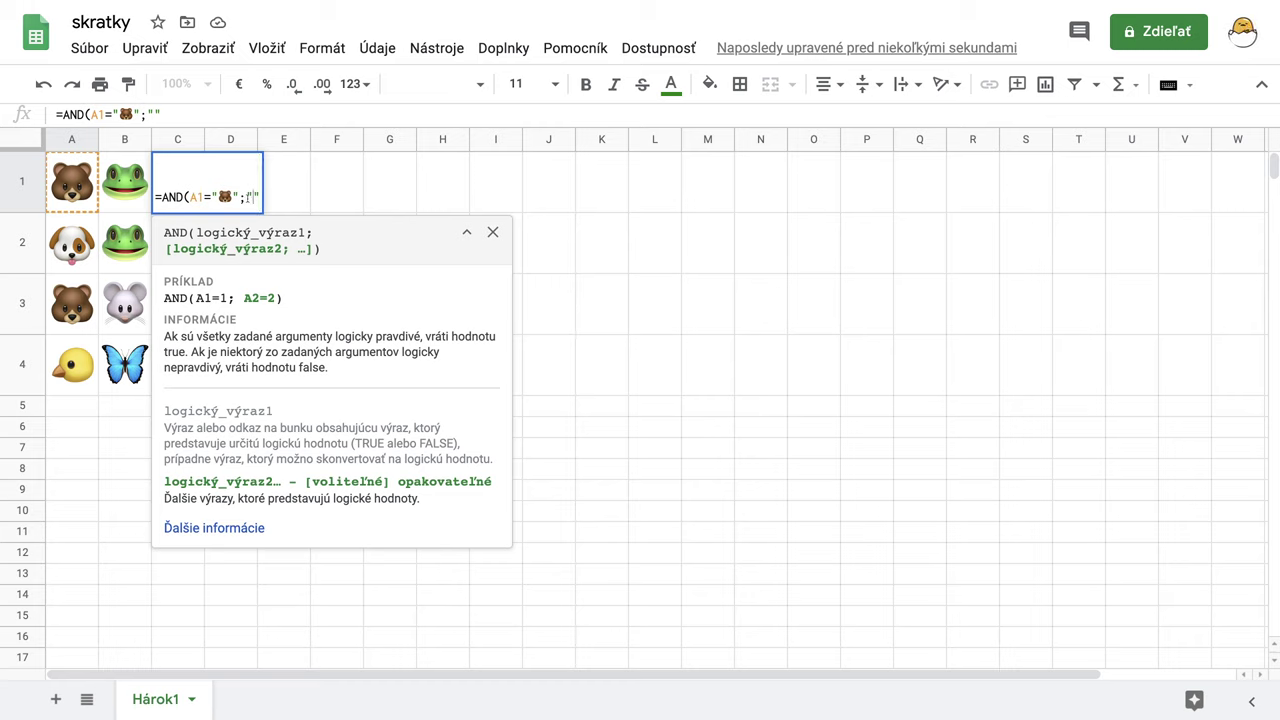
click(141, 188)
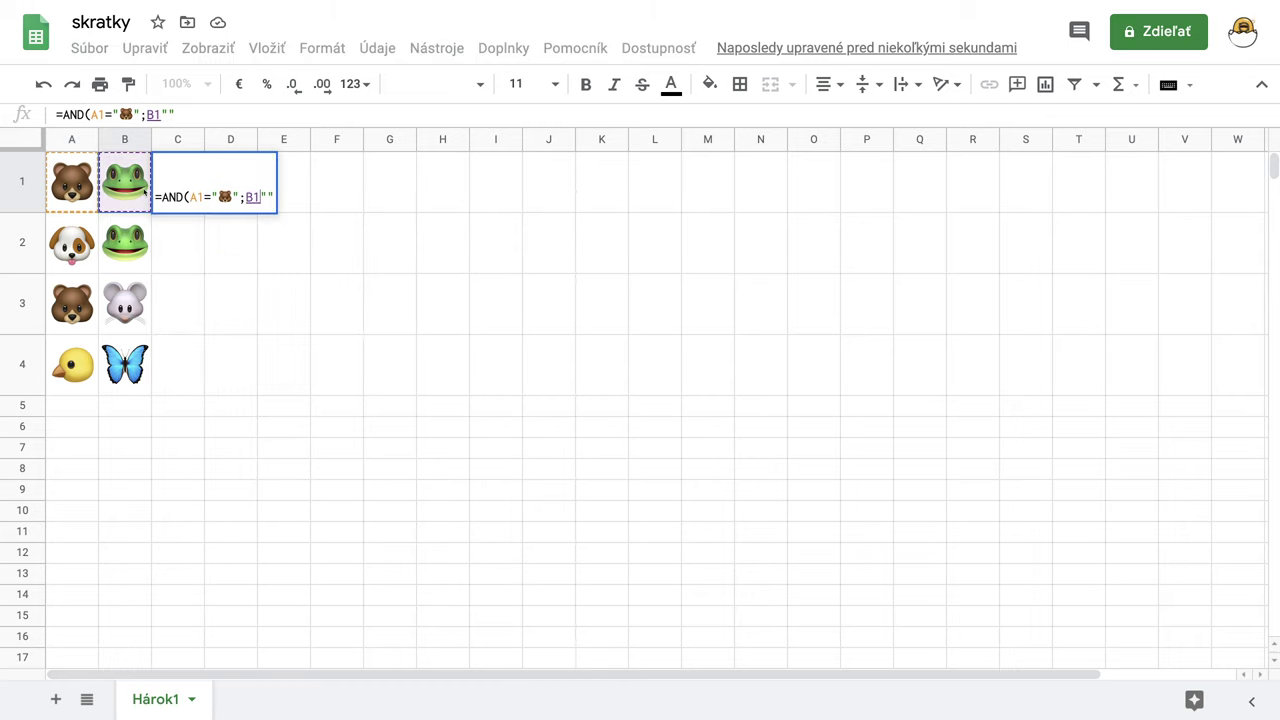
text(=)
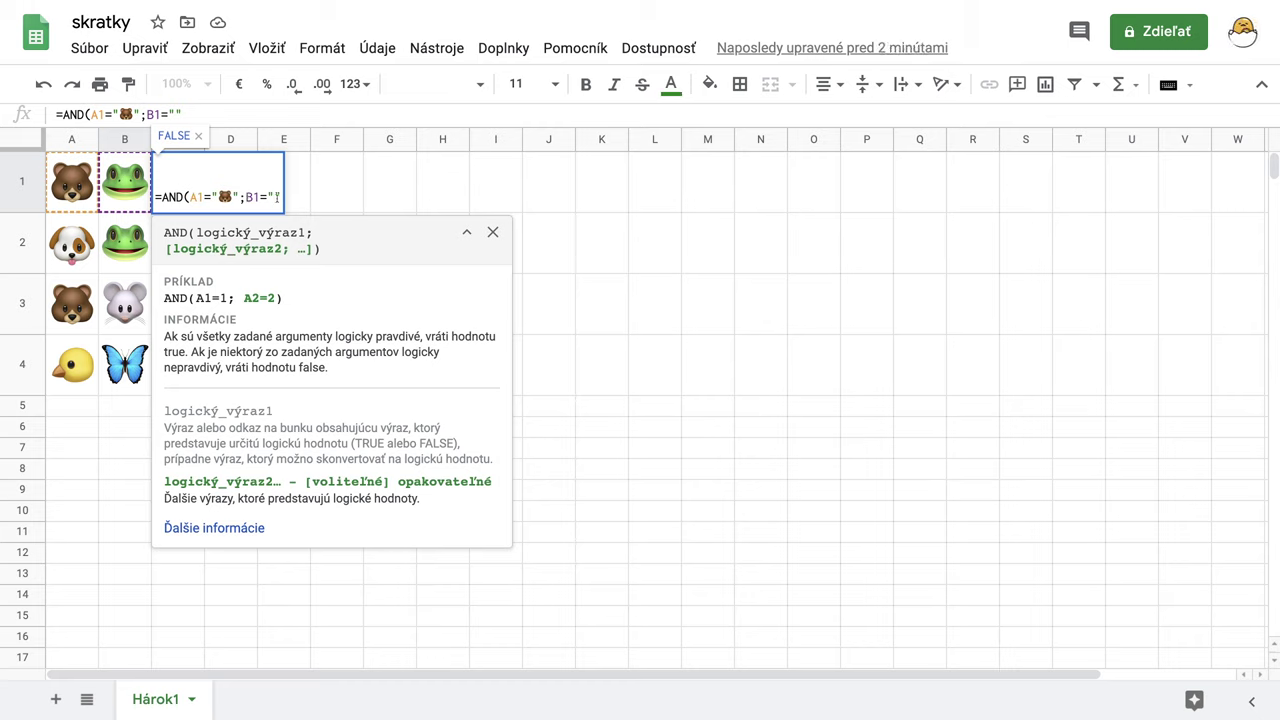
key(ctrl+super+space)
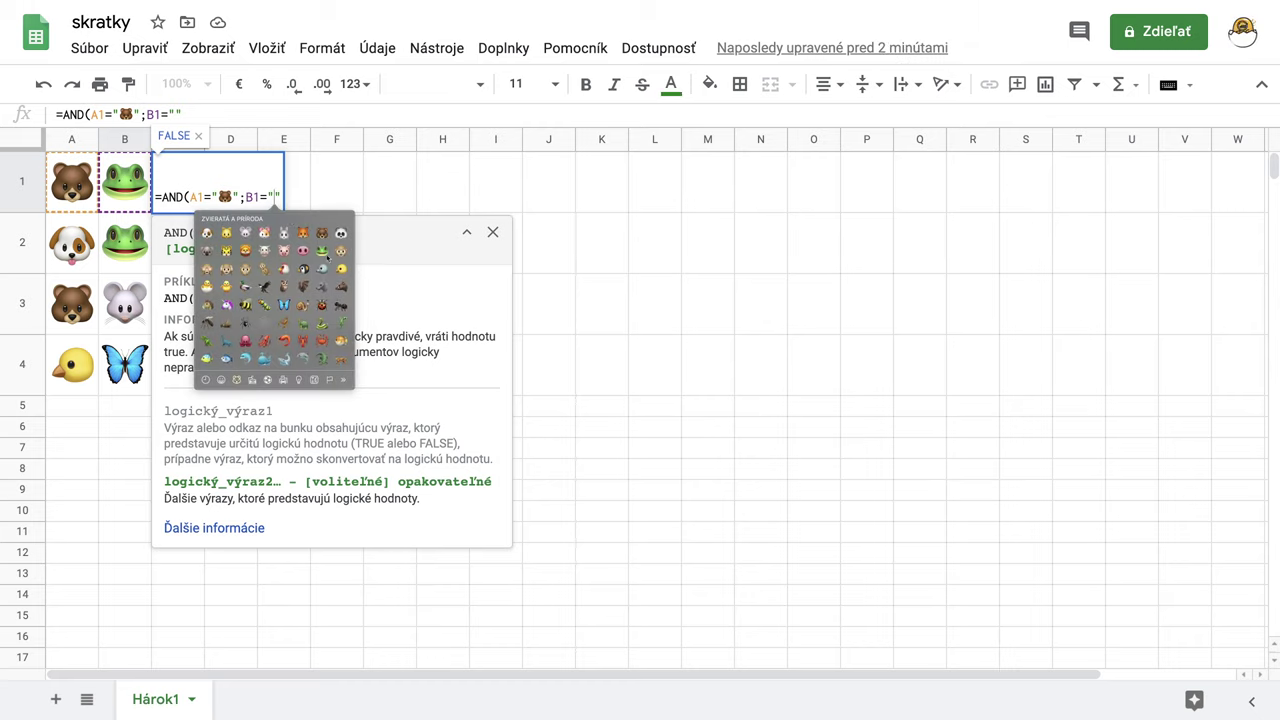
click(324, 252)
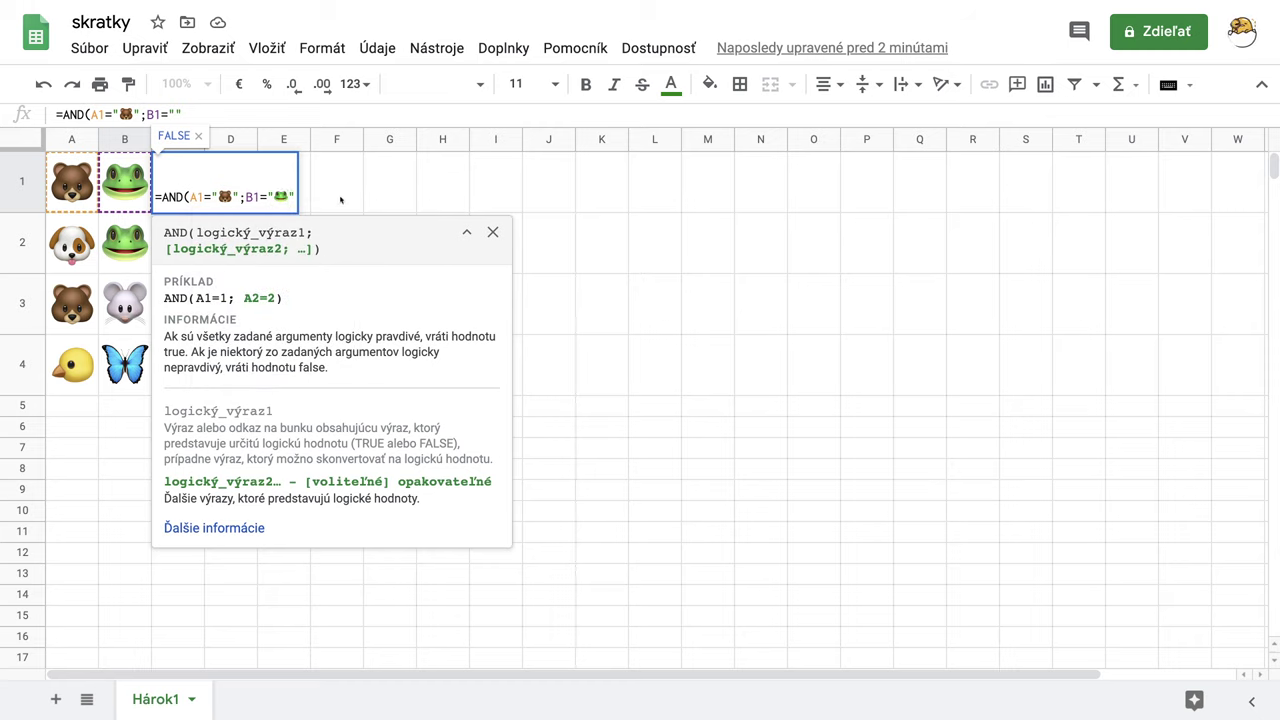
key(Return)
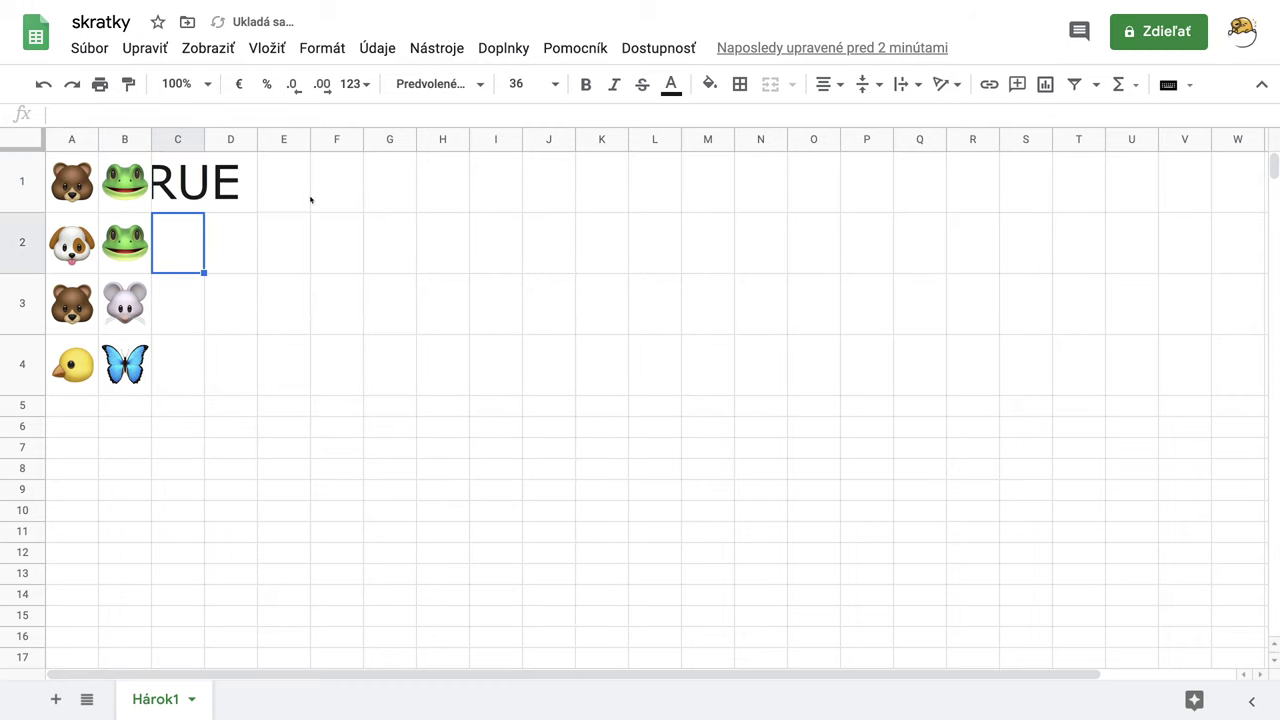
- Fill the AND formula from C1 down to C4 and fit column C's width to its contents
click(167, 174)
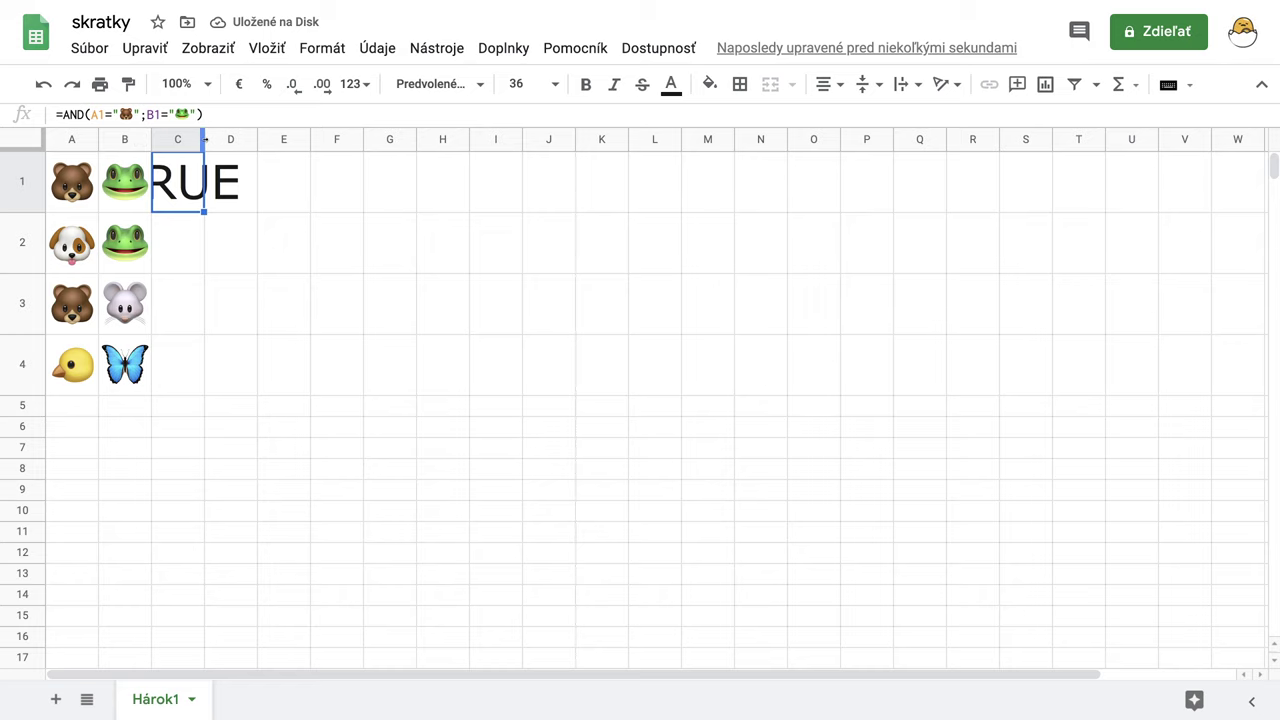
double_click(204, 139)
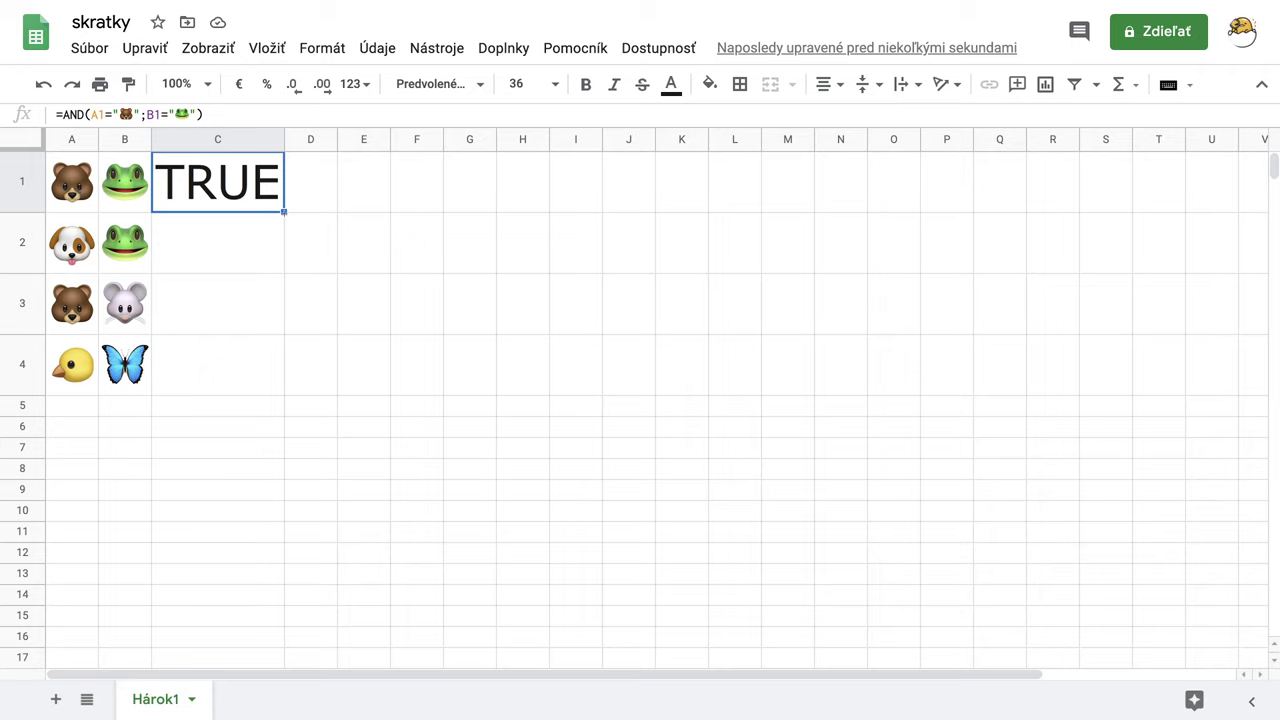
drag(285, 212, 286, 364)
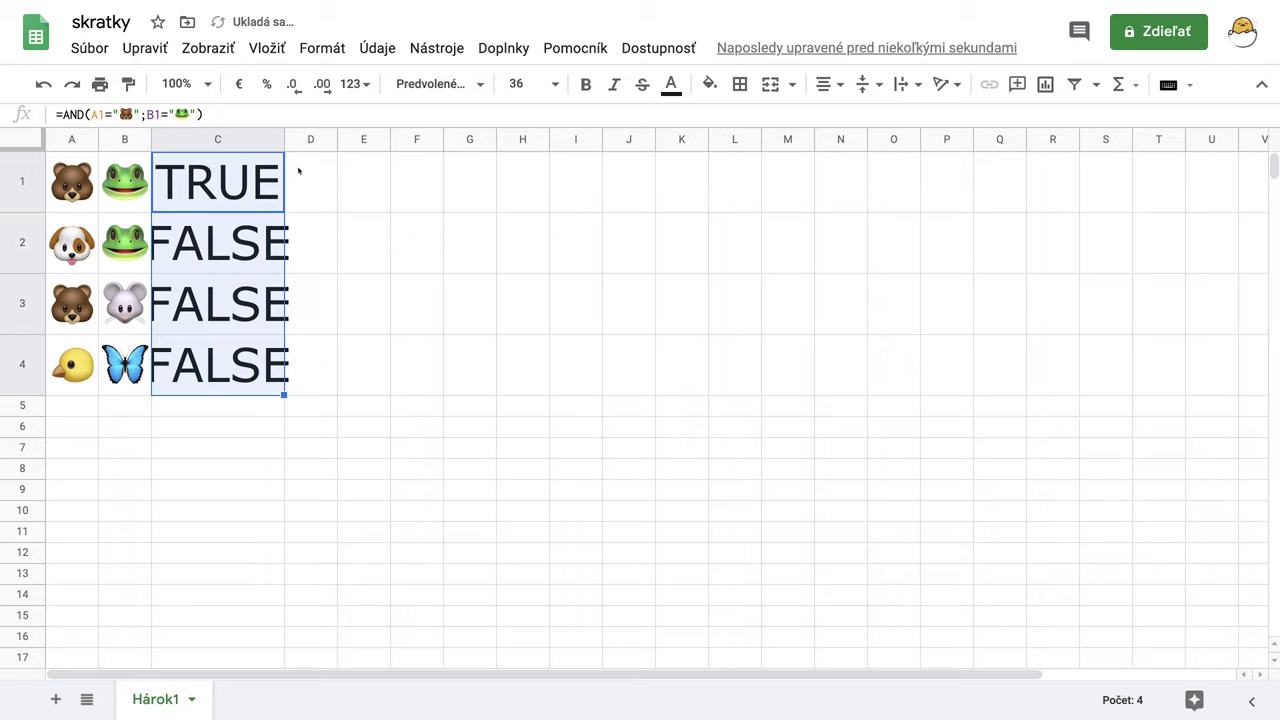
double_click(284, 138)
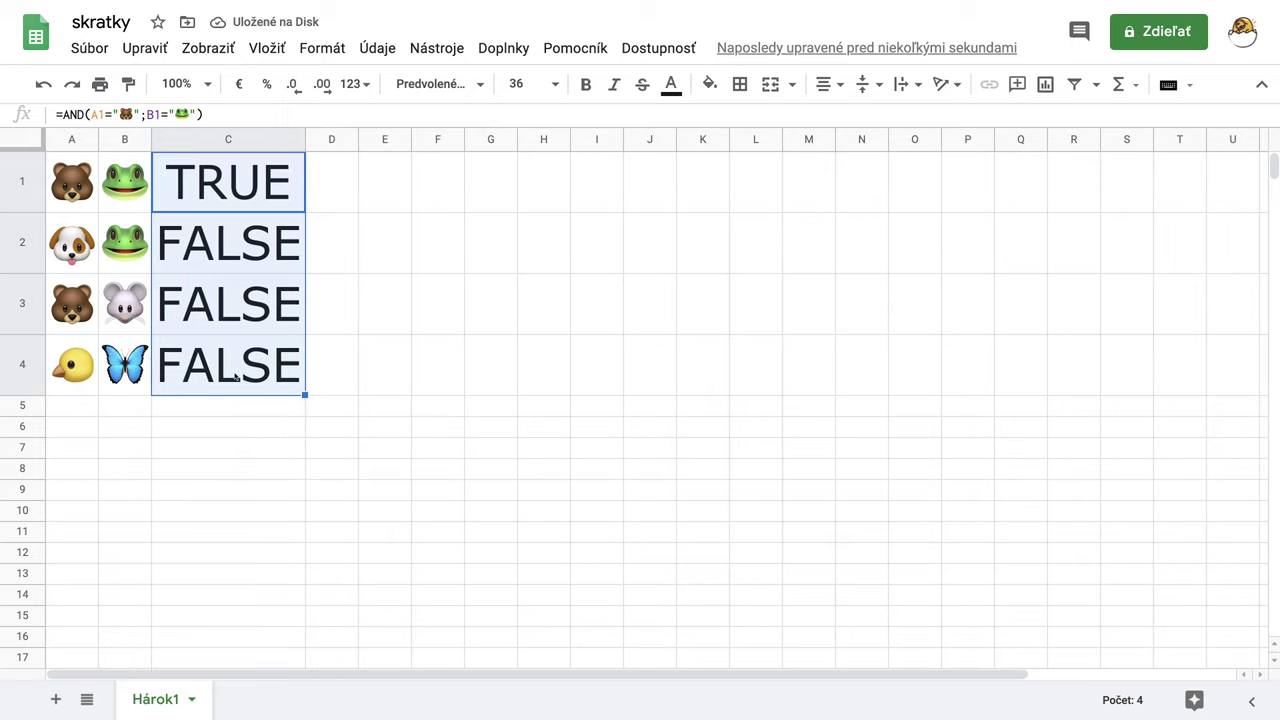
- Inspect the copied AND formula in cell C2
click(405, 265)
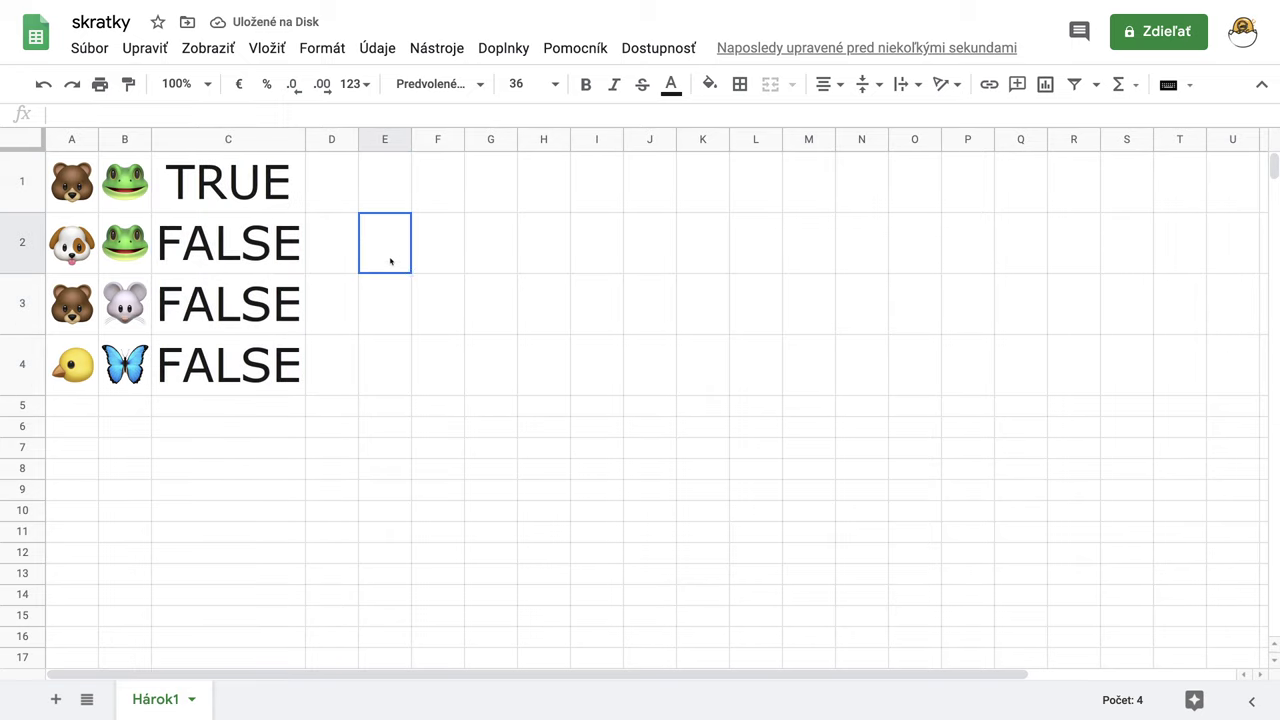
click(261, 253)
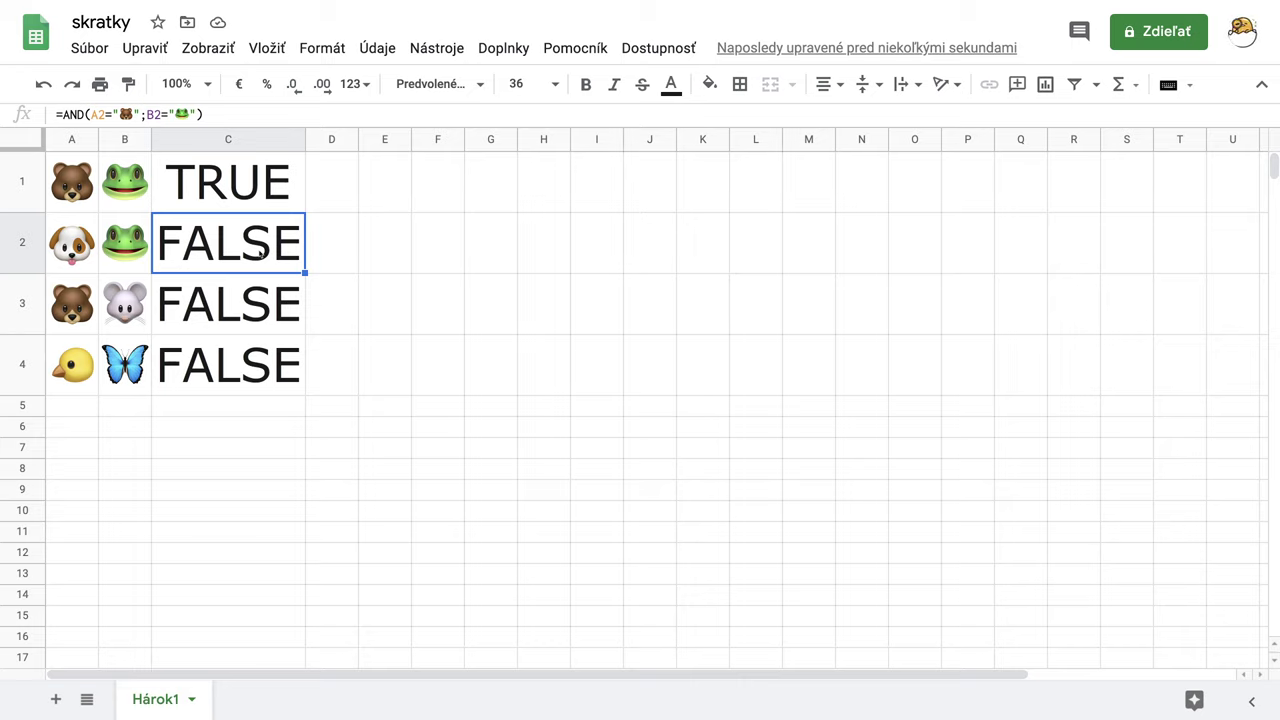
- Examine the AND formulas in cells C1 through C4 and the row references each one uses
click(225, 198)
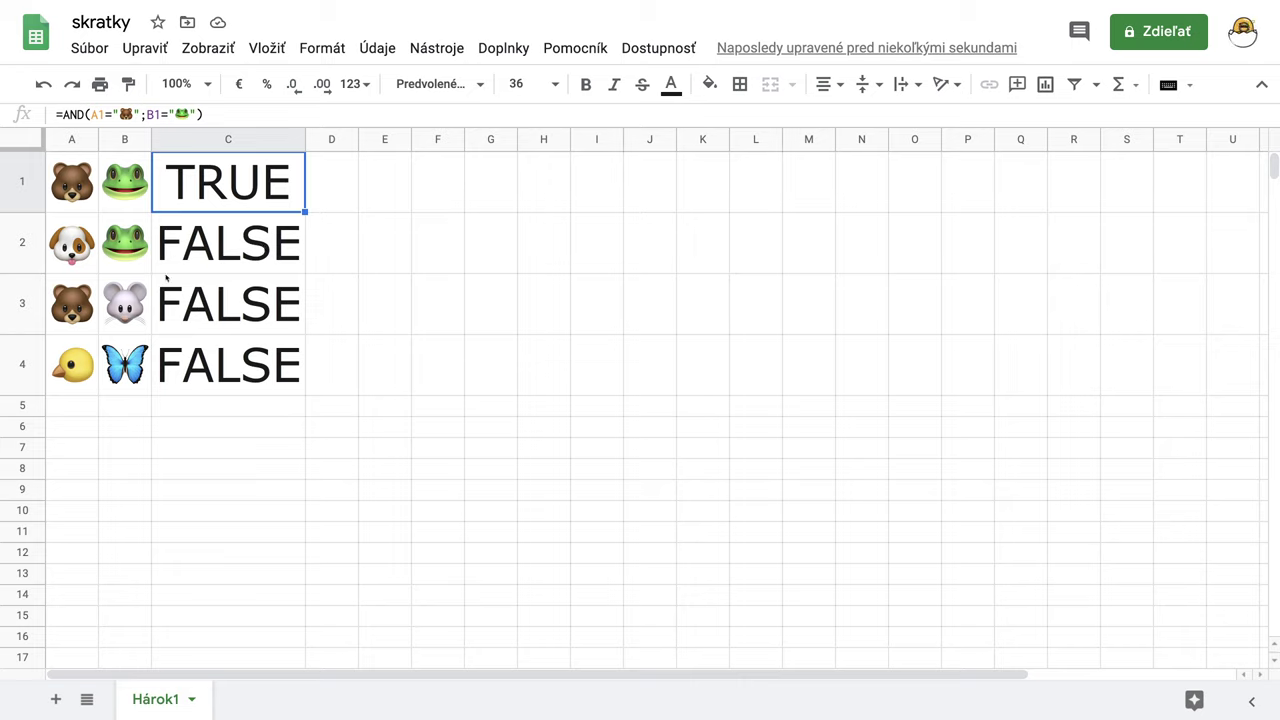
click(217, 243)
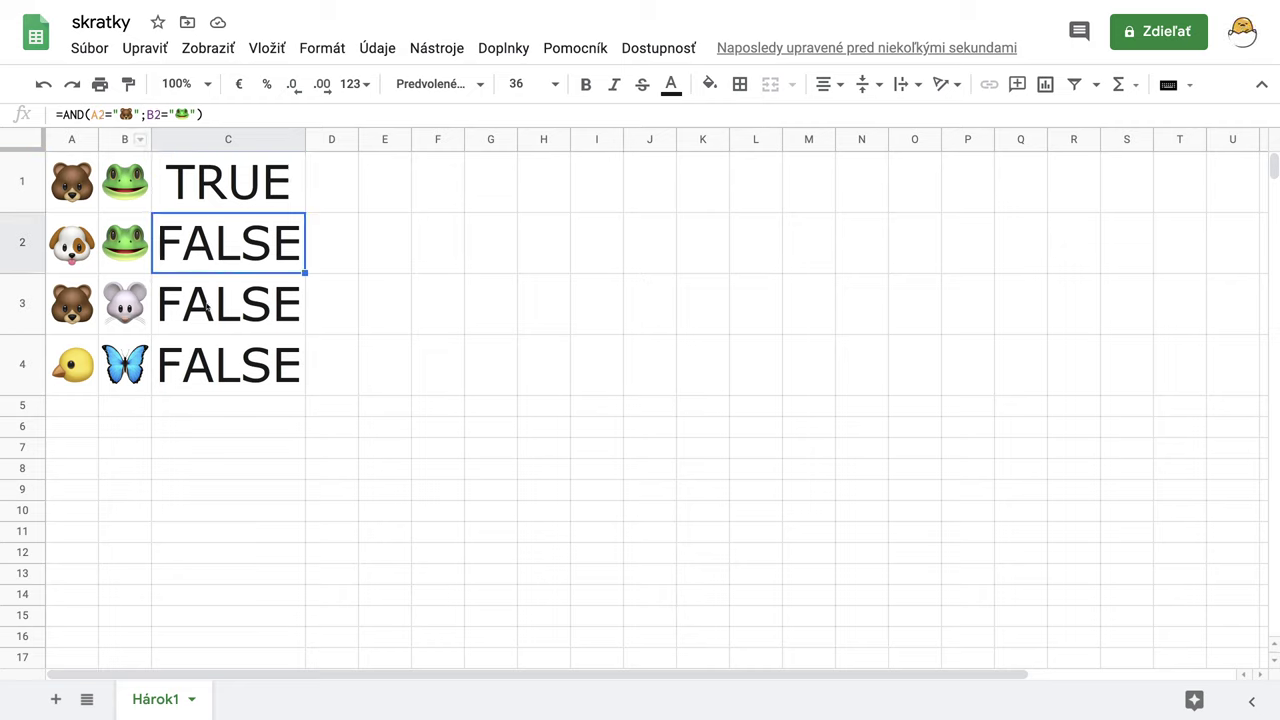
click(207, 307)
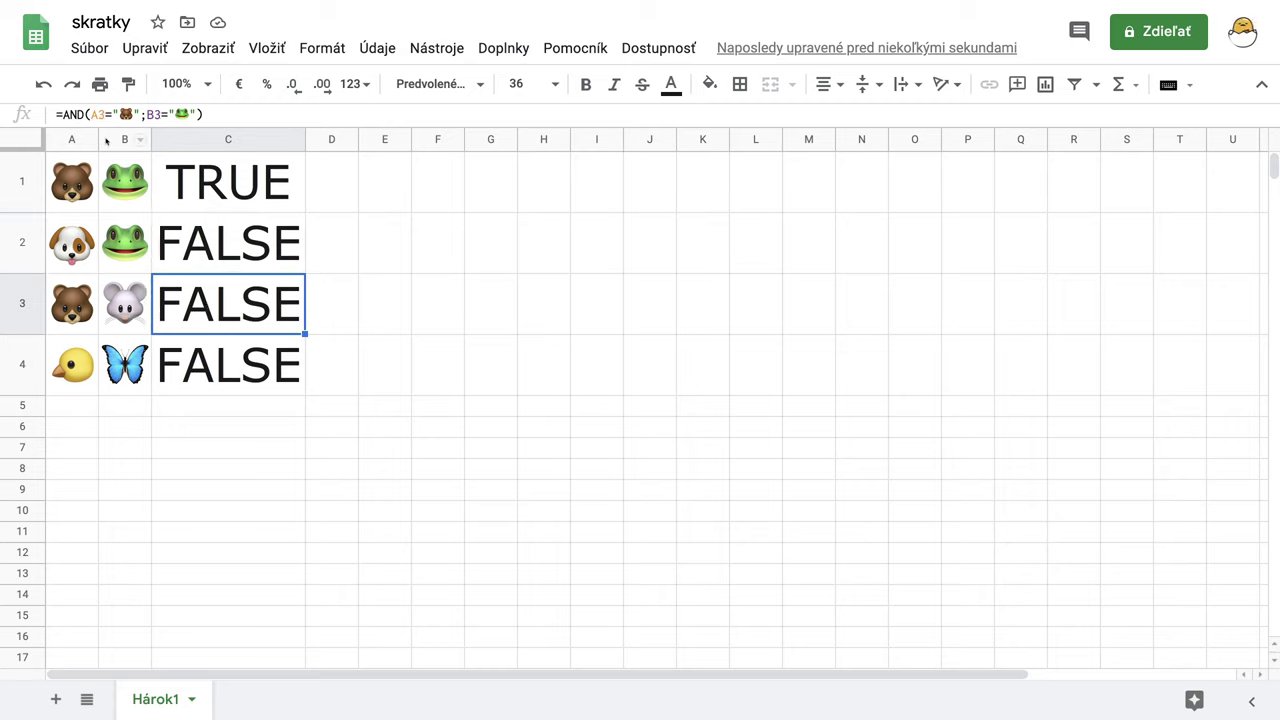
click(201, 366)
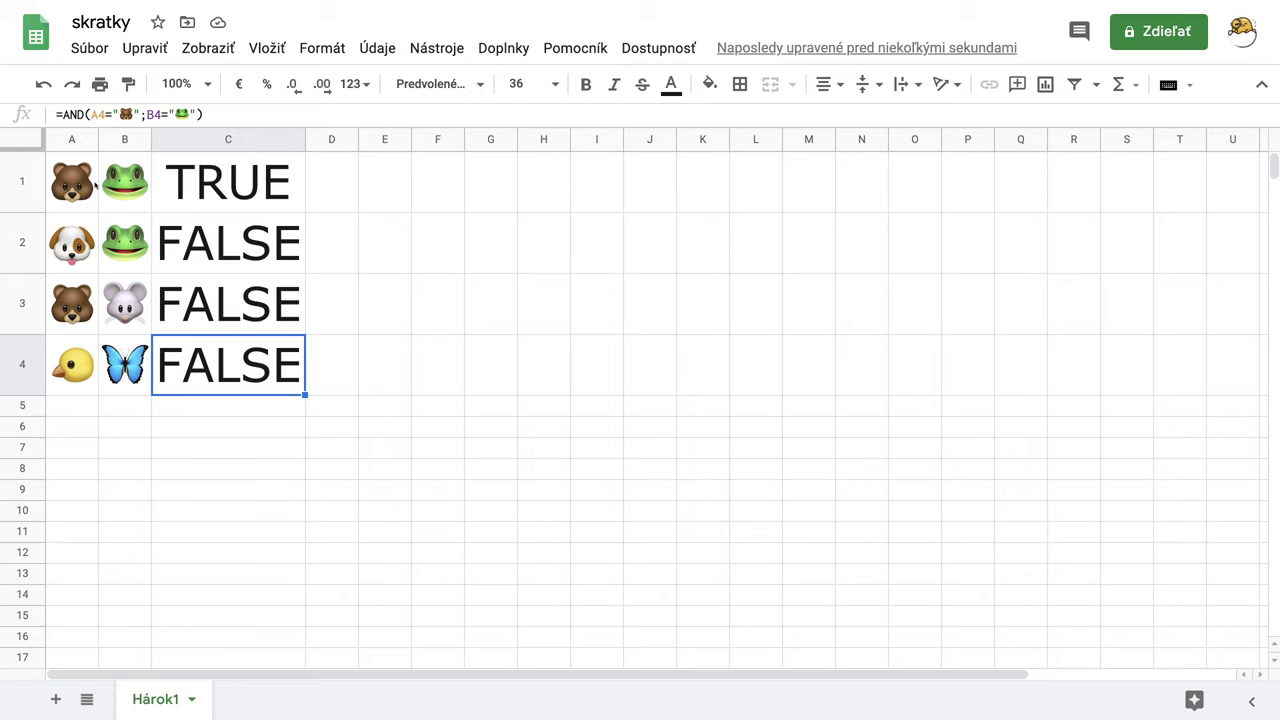
- Compare the animals in columns A and B, row by row from 1 to 4, with the AND results in column C
click(84, 206)
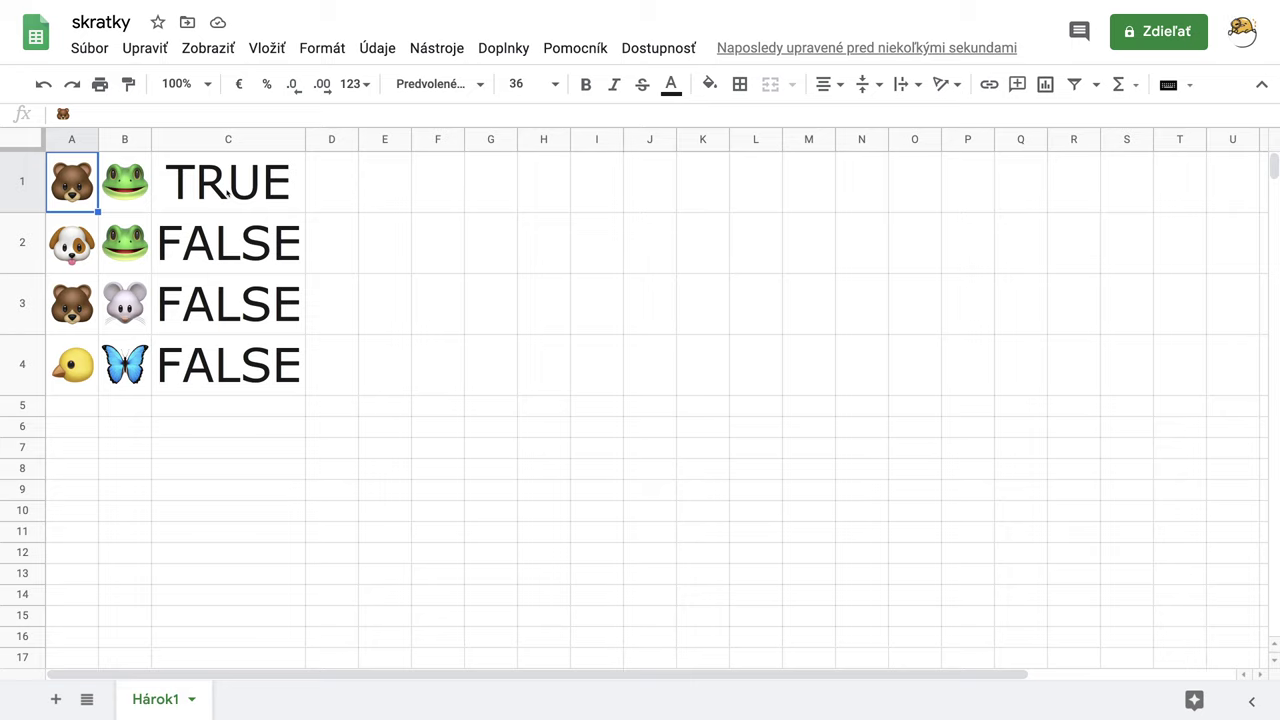
click(144, 204)
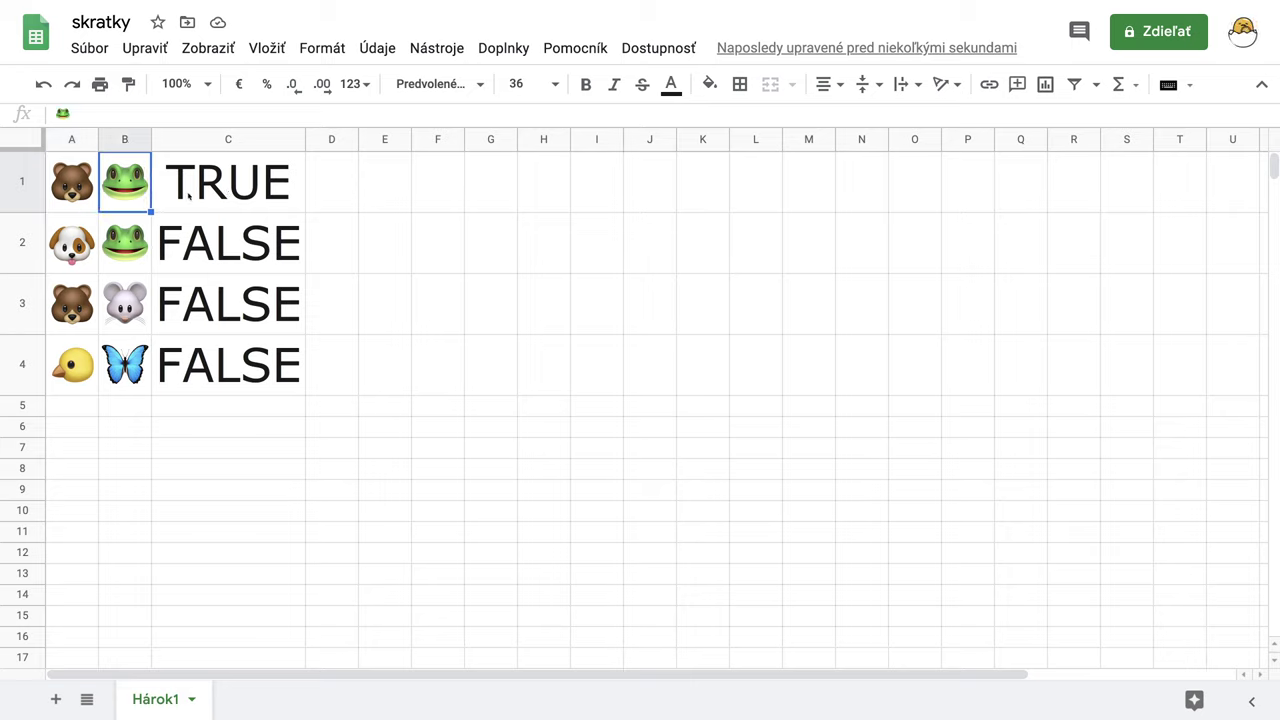
click(141, 267)
click(80, 268)
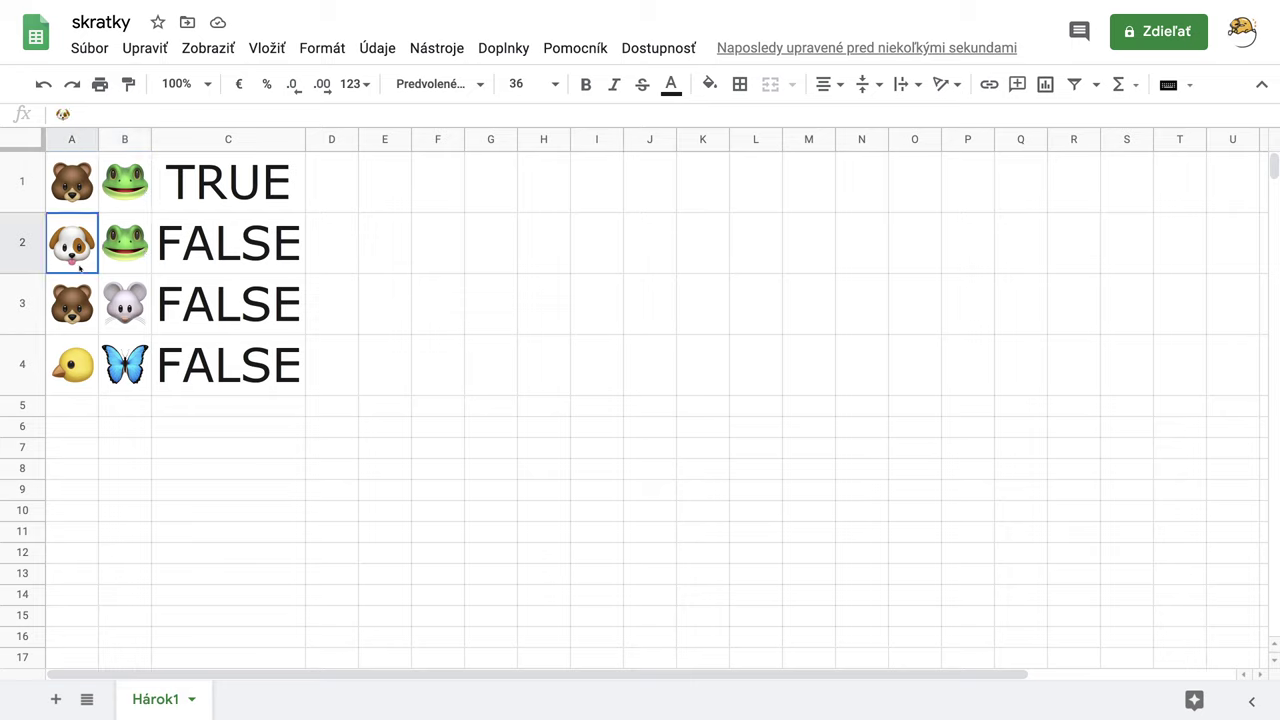
click(146, 320)
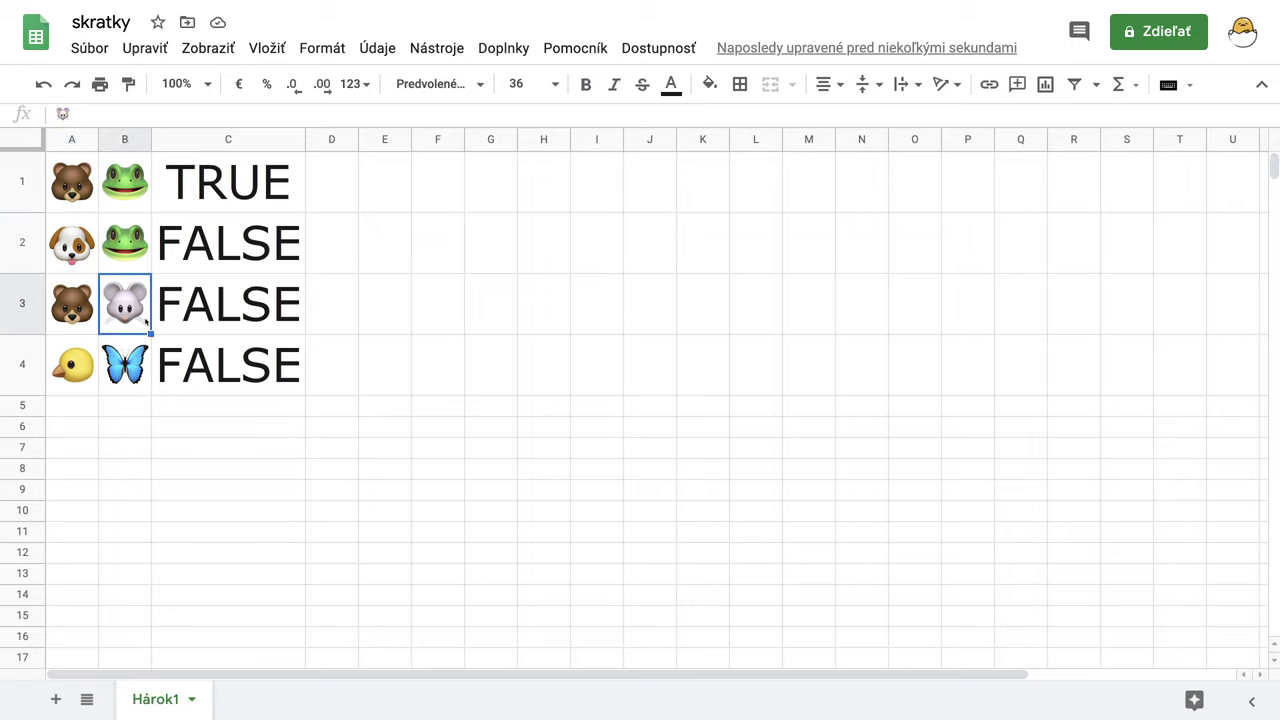
click(140, 381)
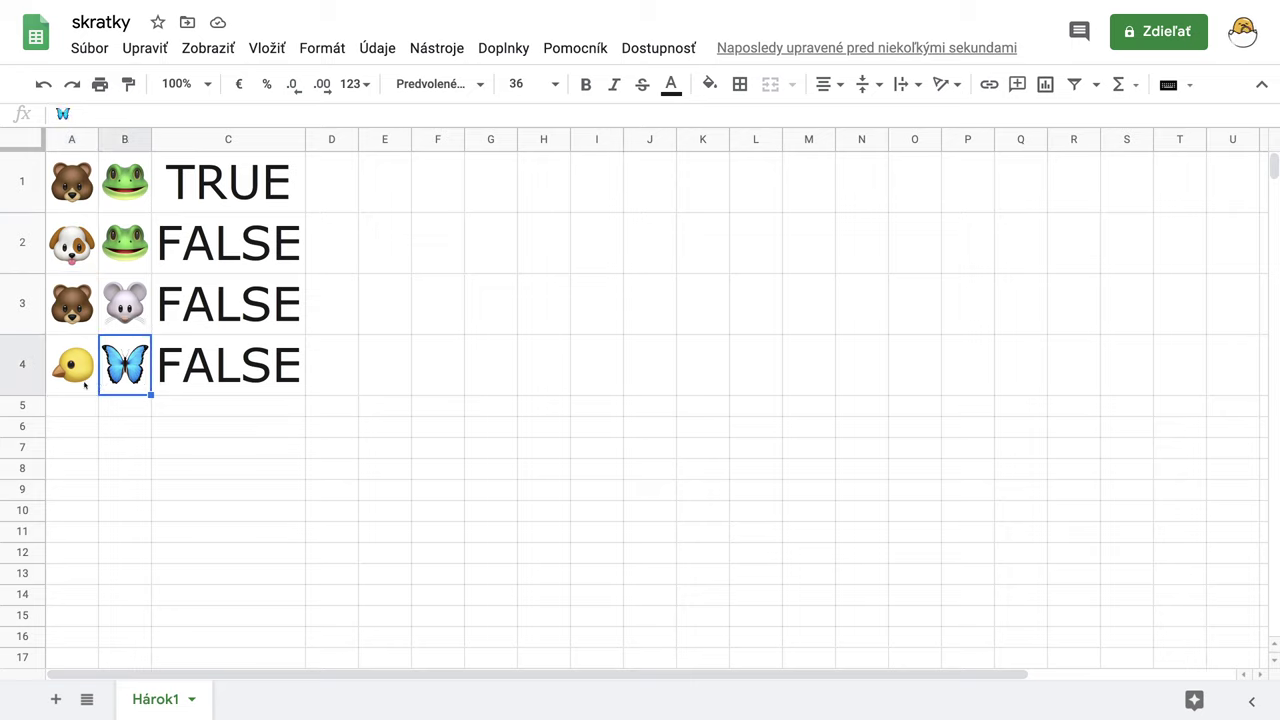
click(86, 381)
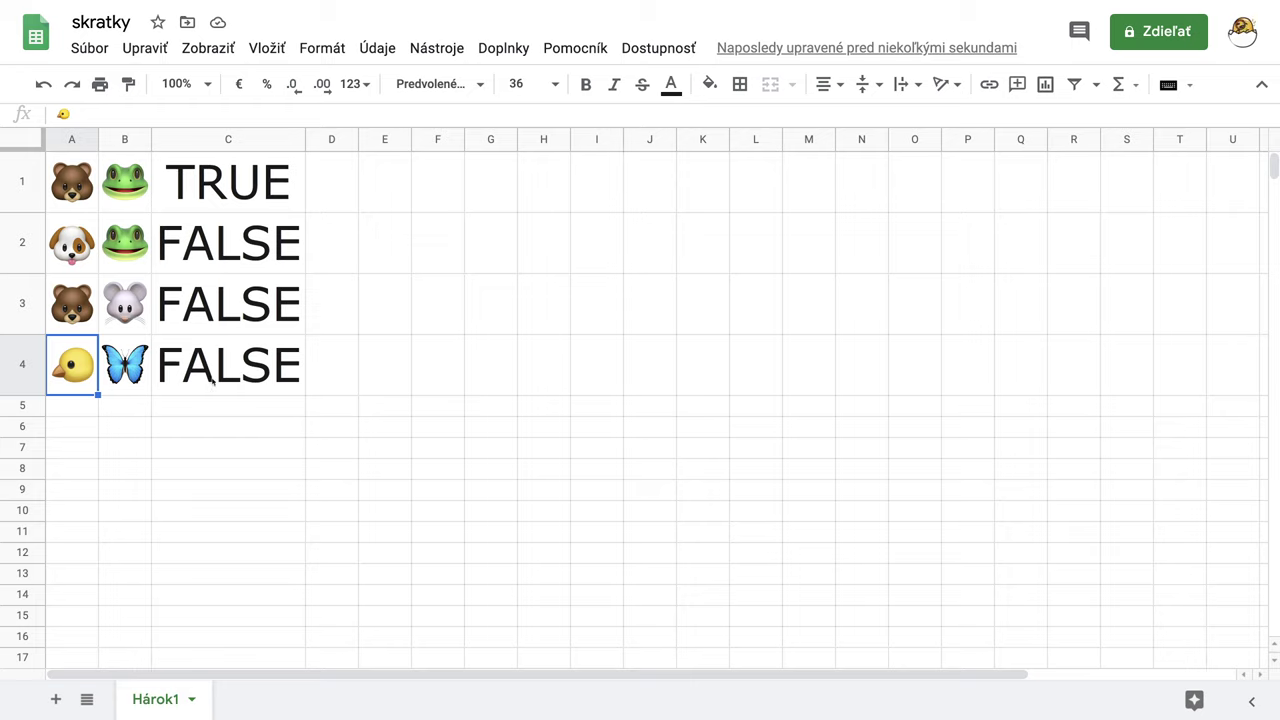